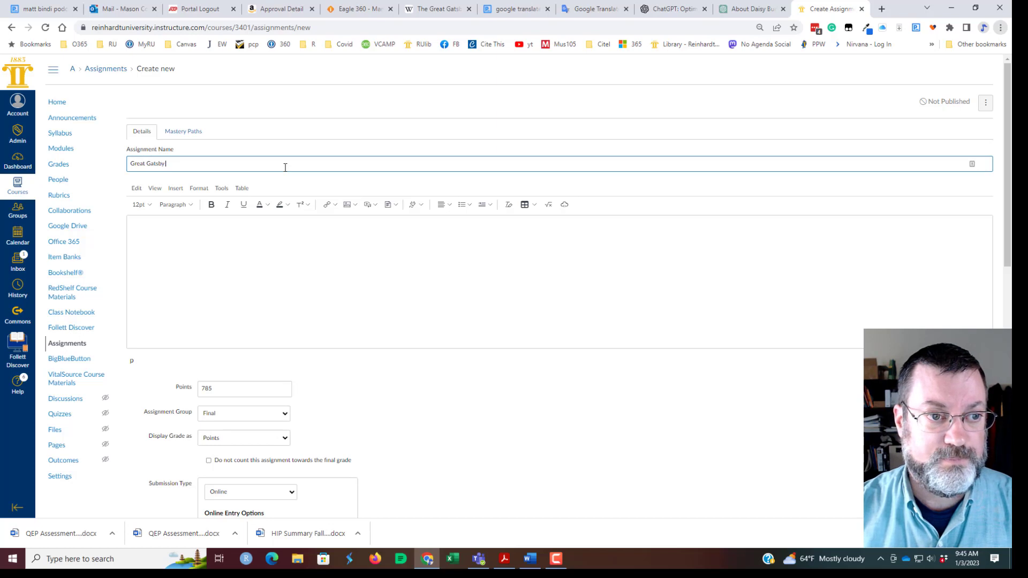
Step: Complete the assignment name as "Great Gatsby Paper" and begin the description with "Write about The Great Gatsby."
text(er)
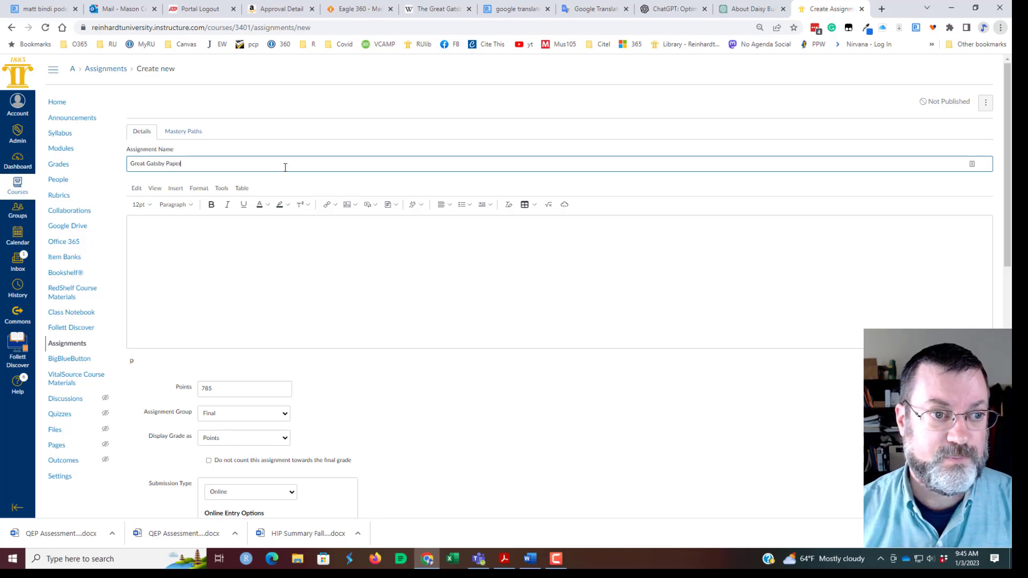
click(208, 227)
text(W)
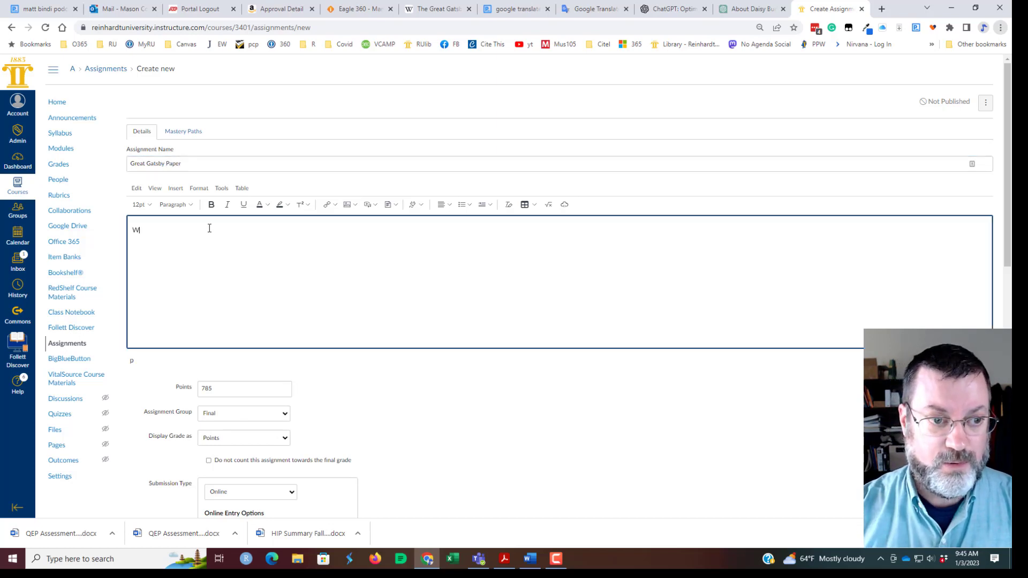
text(rite about the)
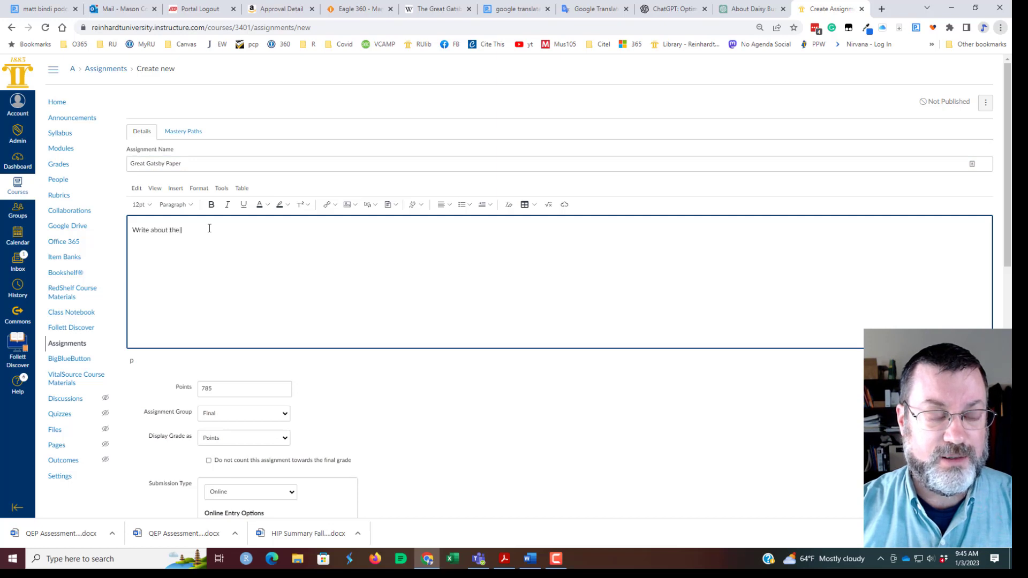
key(BackSpace)
key(BackSpace)
key(BackSpace)
key(BackSpace)
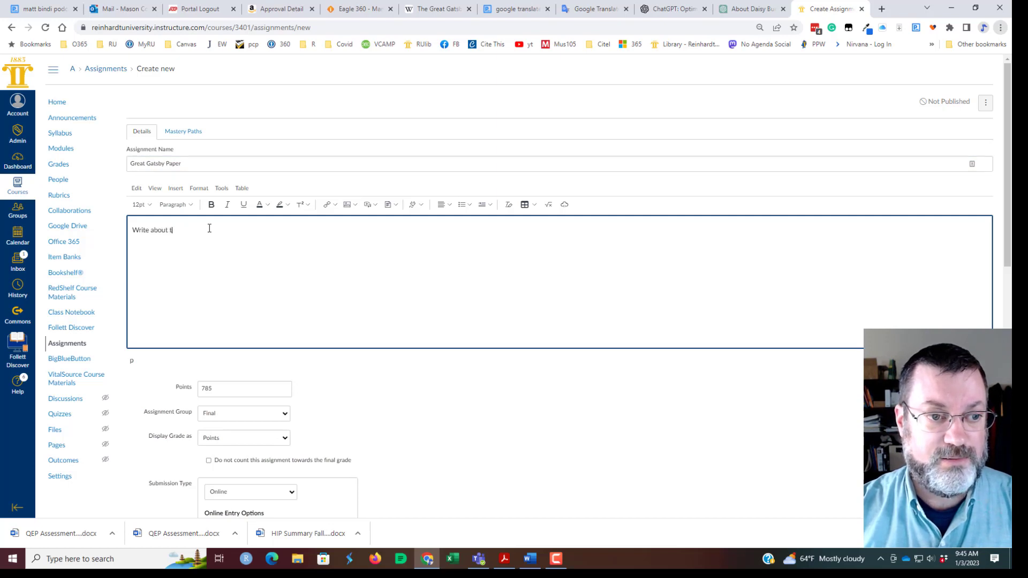
text(The G)
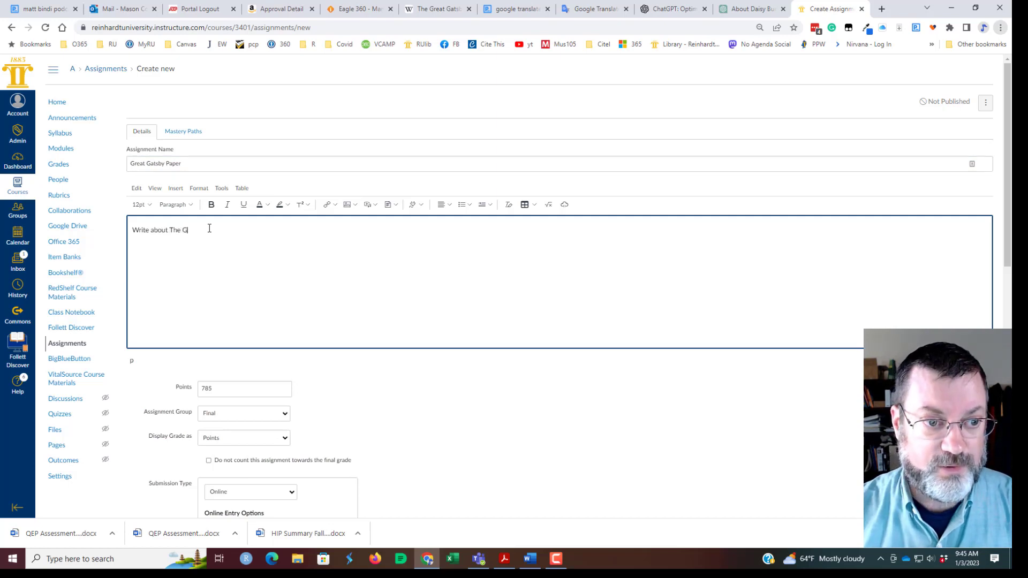
text(reat Gatsb)
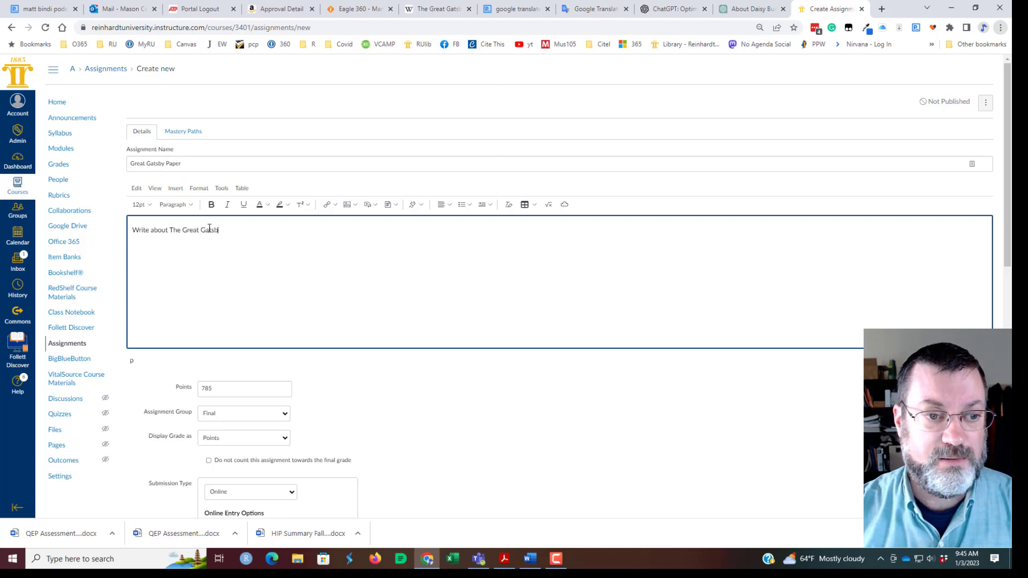
text(y.  Do yo thi)
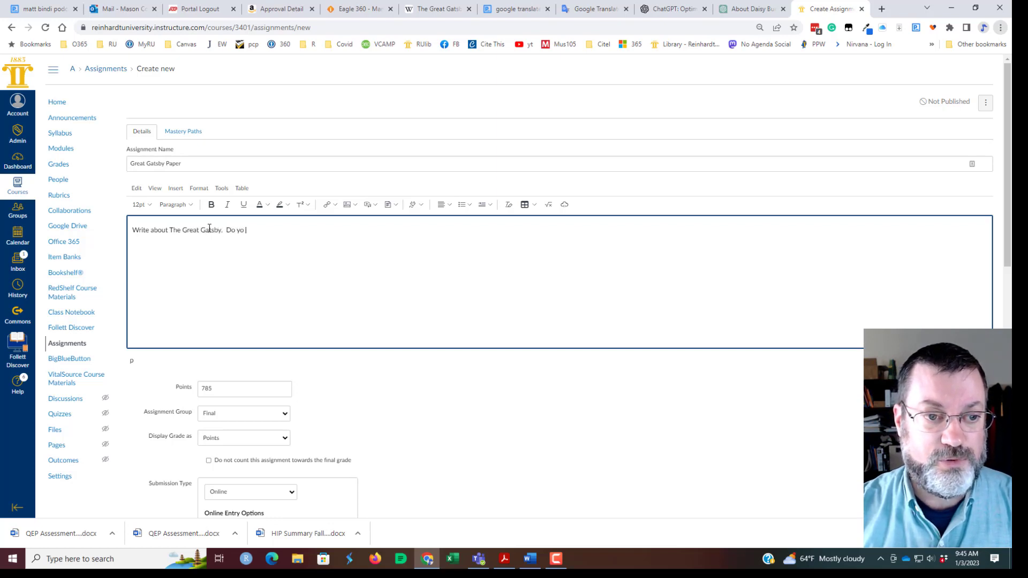
Step: Remove the unfinished "Do you" sentence from the end of the assignment description
key(BackSpace)
key(BackSpace)
key(BackSpace)
key(BackSpace)
text(u thi)
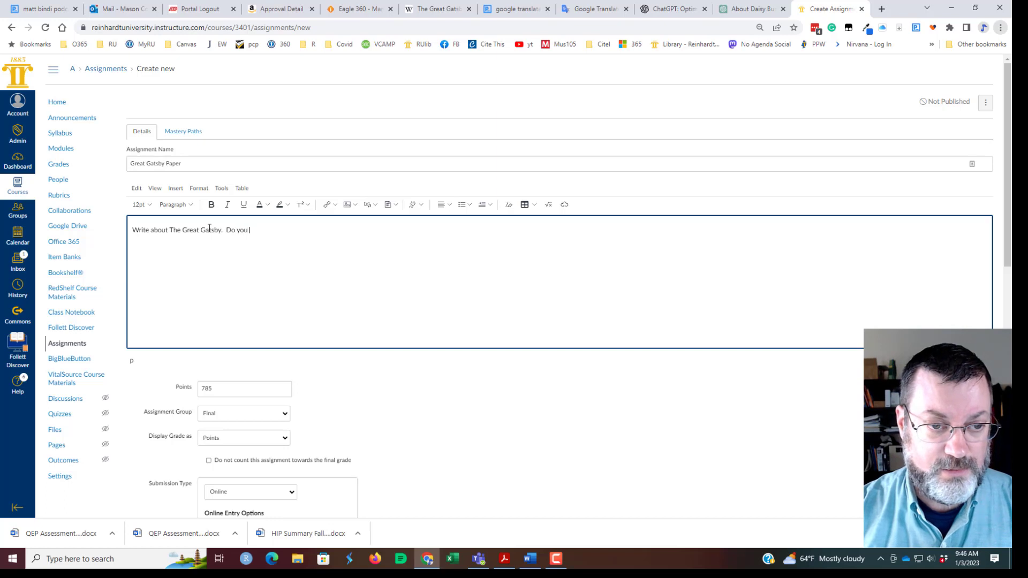
key(BackSpace)
key(BackSpace)
key(BackSpace)
key(BackSpace)
key(BackSpace)
key(BackSpace)
key(BackSpace)
key(BackSpace)
key(BackSpace)
key(BackSpace)
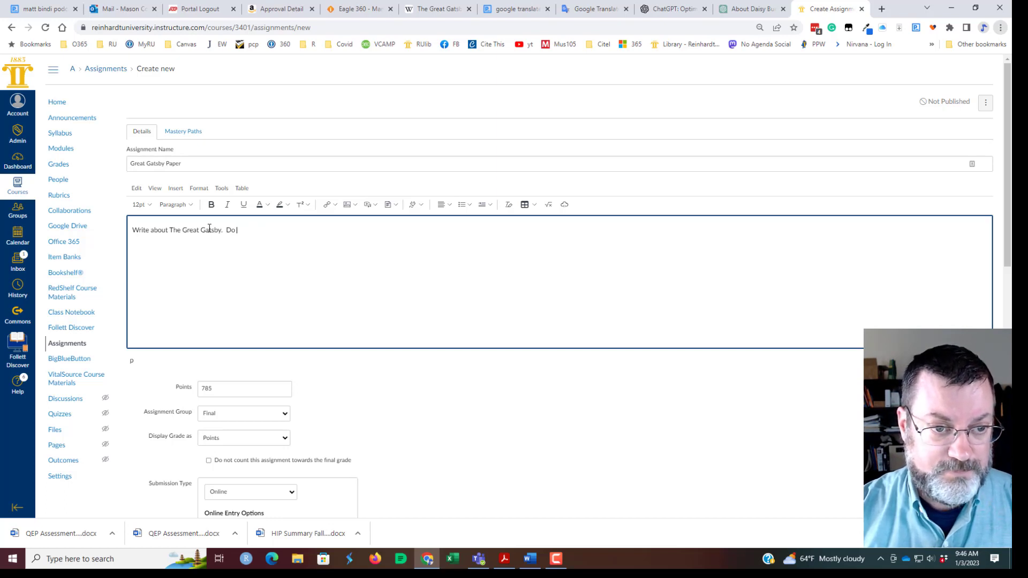
Step: Add to the description: "Give a brief synopsis, and the tell whether you think Daisy is in love with Jay."
text(Give a)
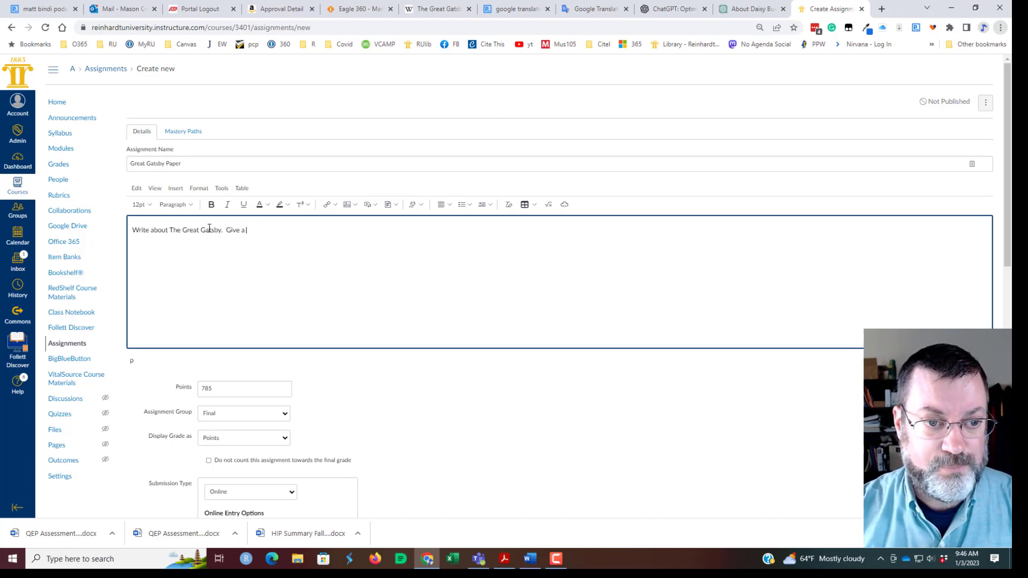
text( brie)
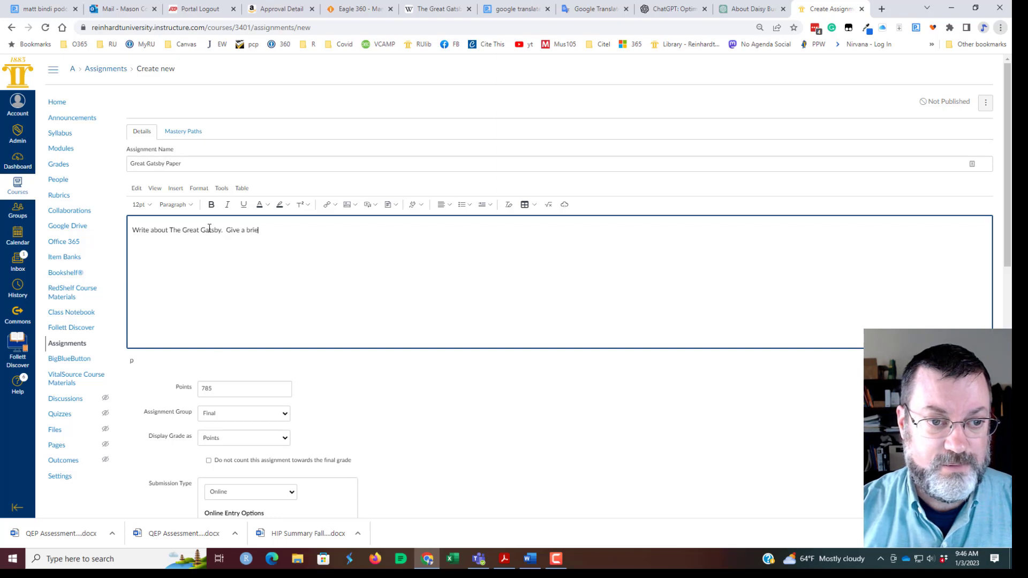
text(f synopsis)
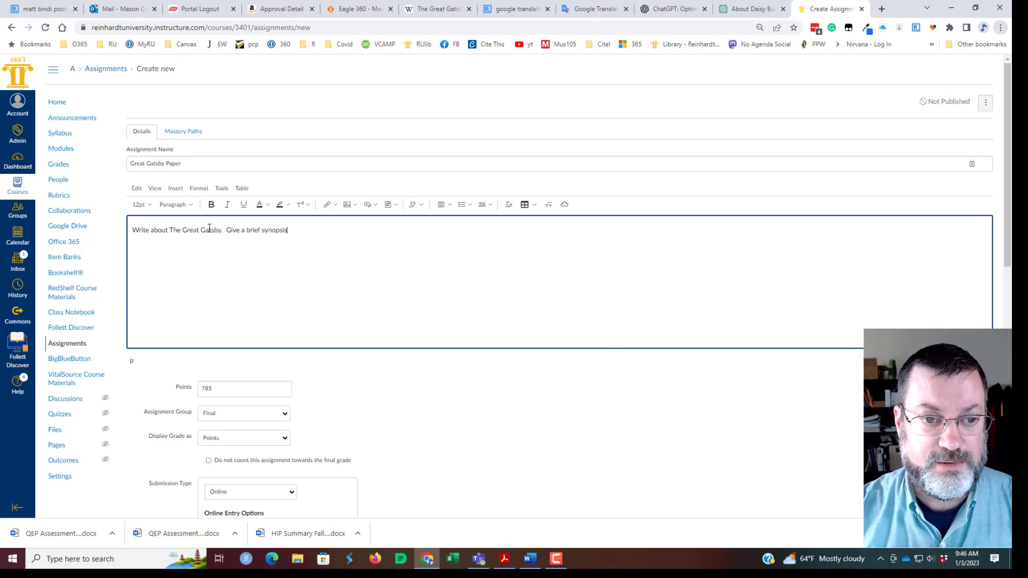
text(, and the tell )
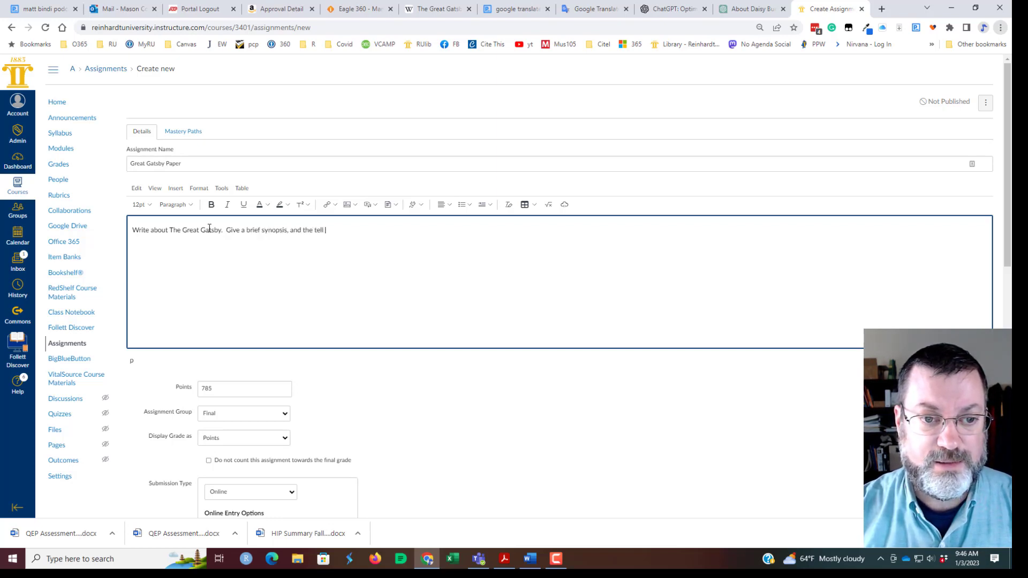
text(whetether)
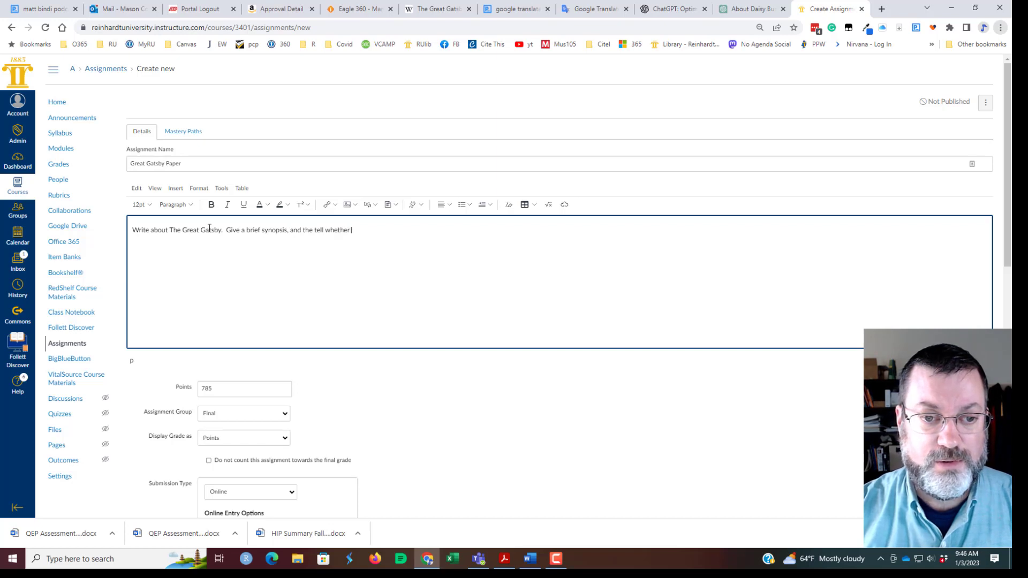
text( you think Da)
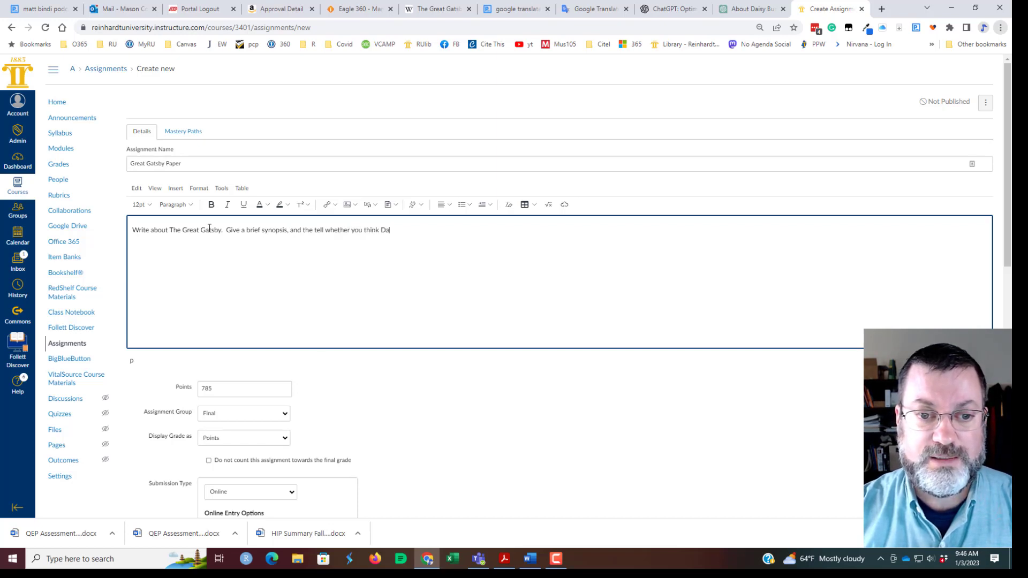
text(isy is in)
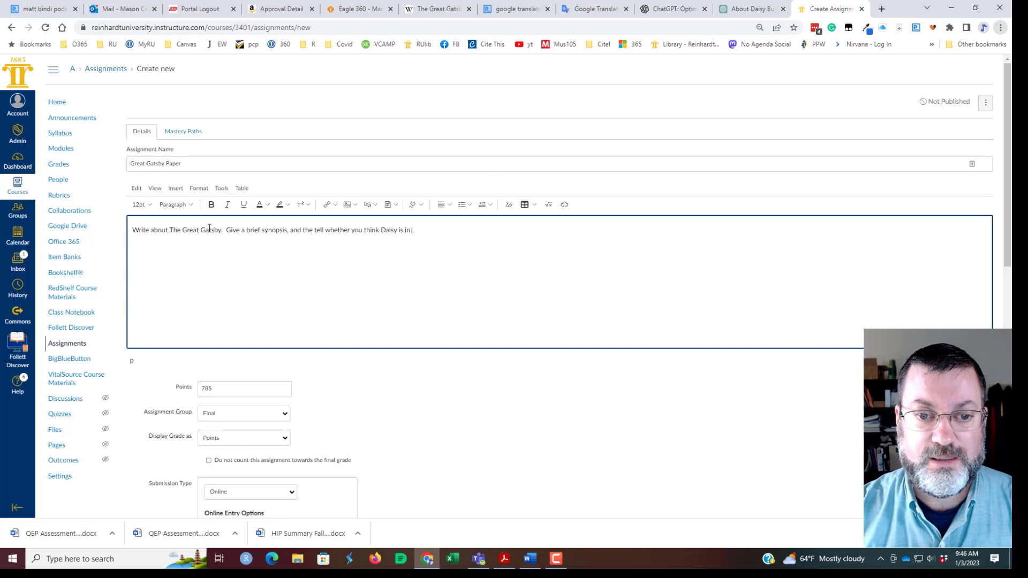
text( love with Jay.)
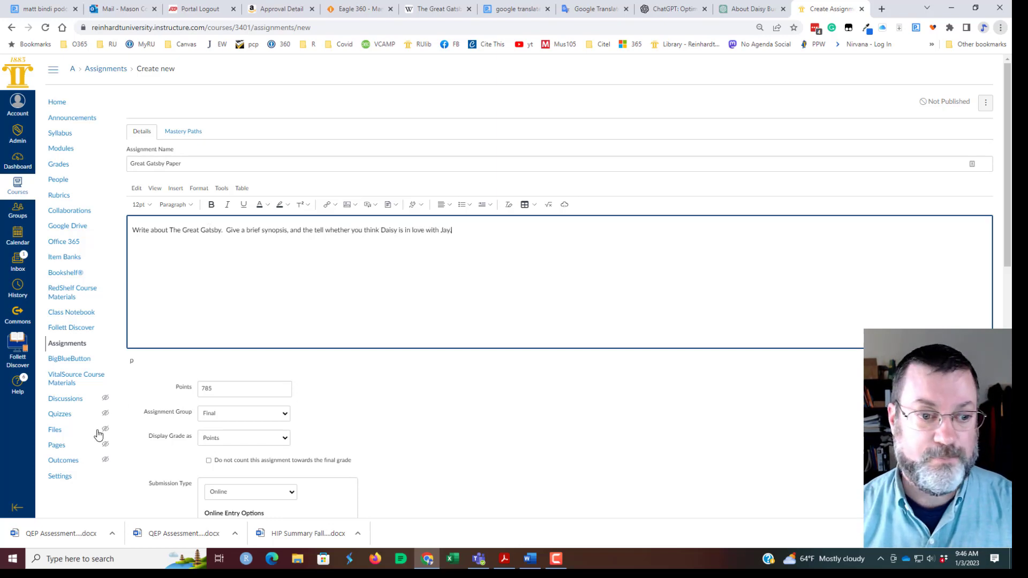
Step: Set the assignment's points to 100 and its assignment group to Assignments
drag(227, 390, 198, 396)
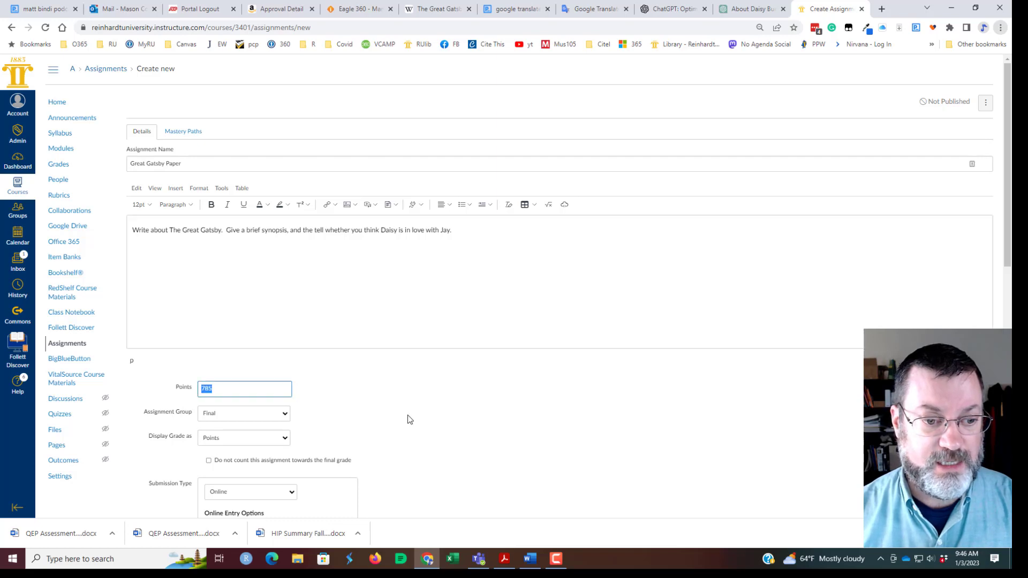
text(100)
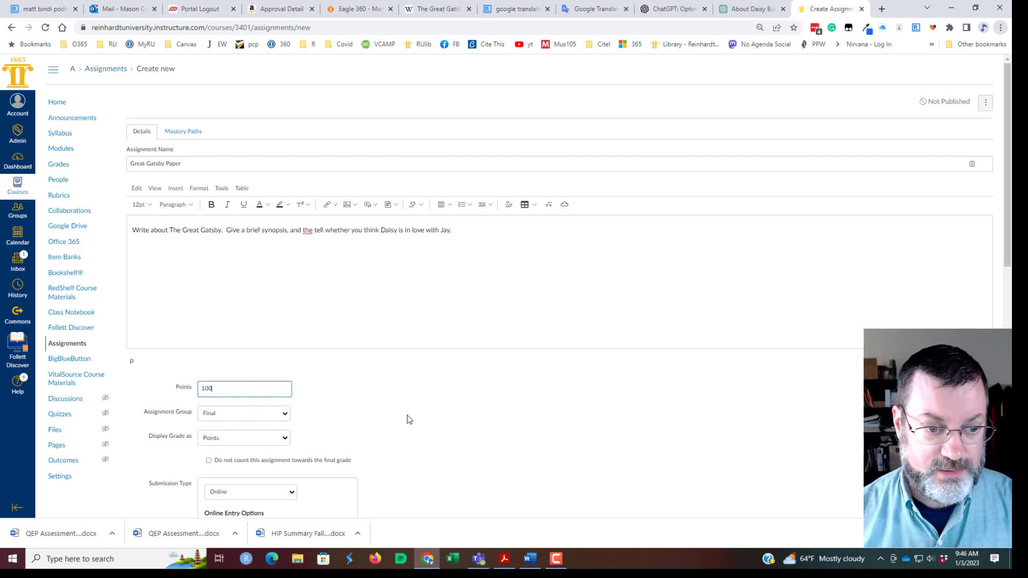
click(268, 415)
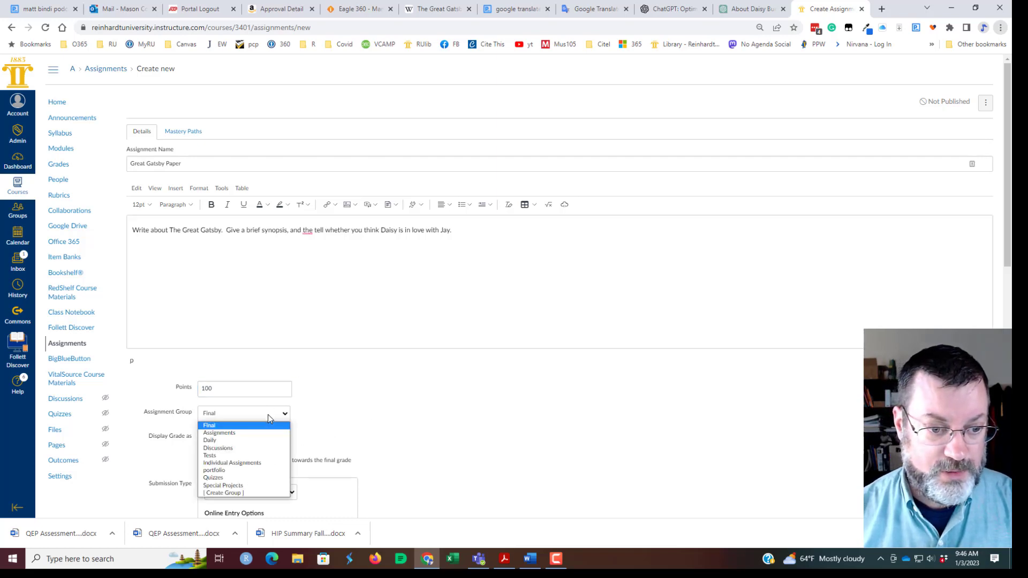
click(232, 432)
Step: Set the assignment's plagiarism review to Turnitin Similarity
scroll(407, 422, down, 2)
scroll(406, 422, down, 2)
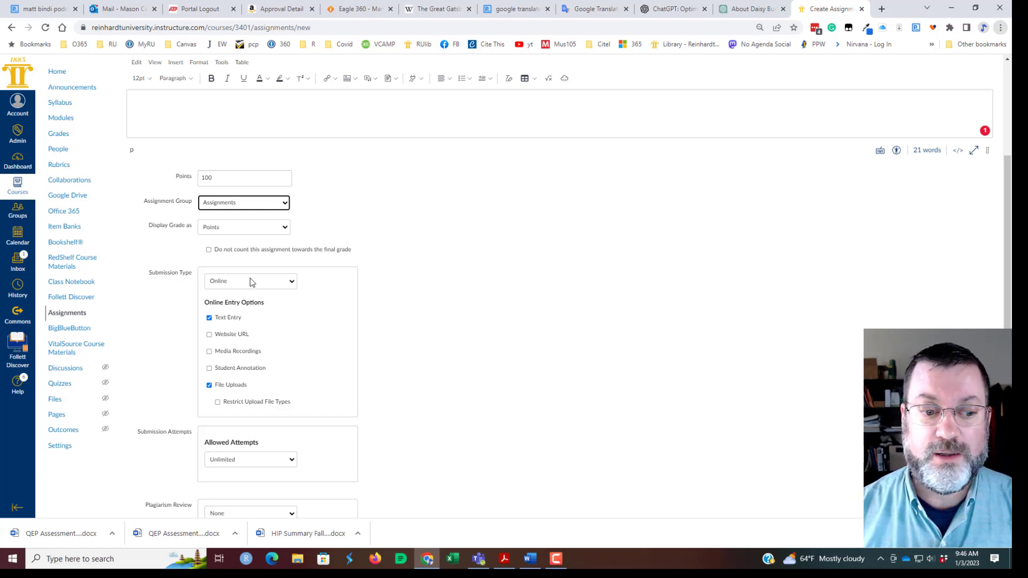
scroll(250, 280, down, 3)
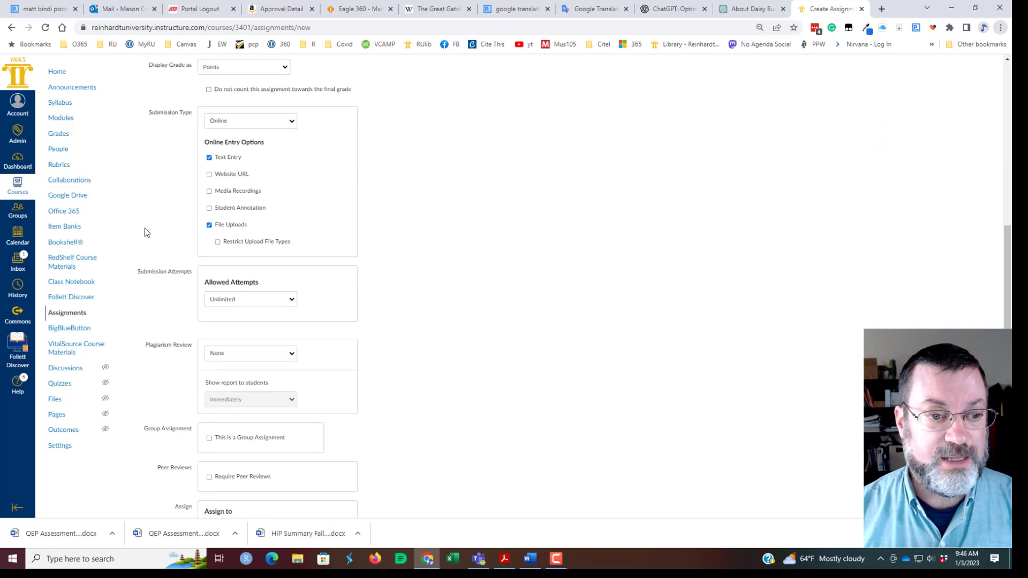
scroll(145, 232, down, 2)
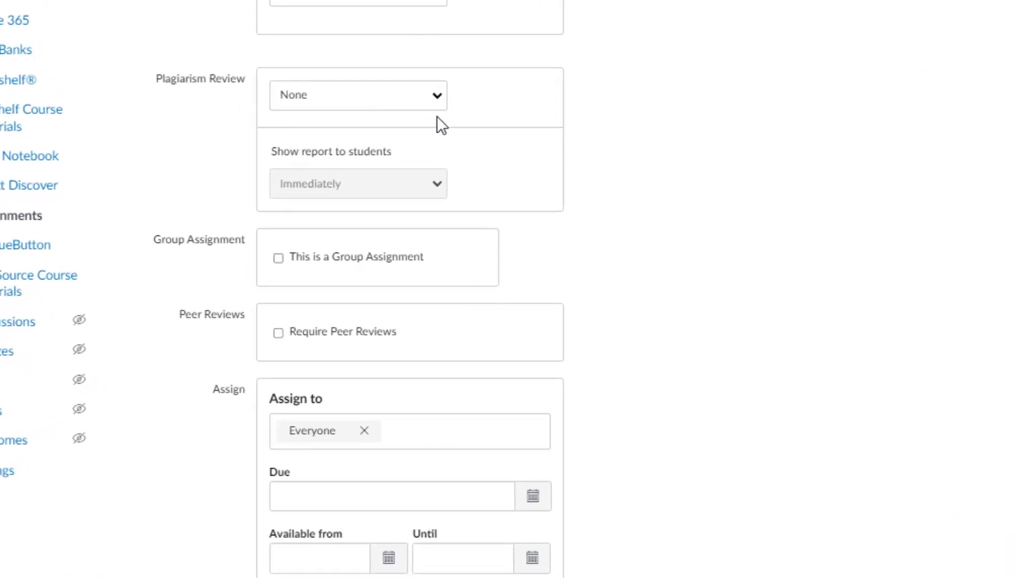
click(436, 96)
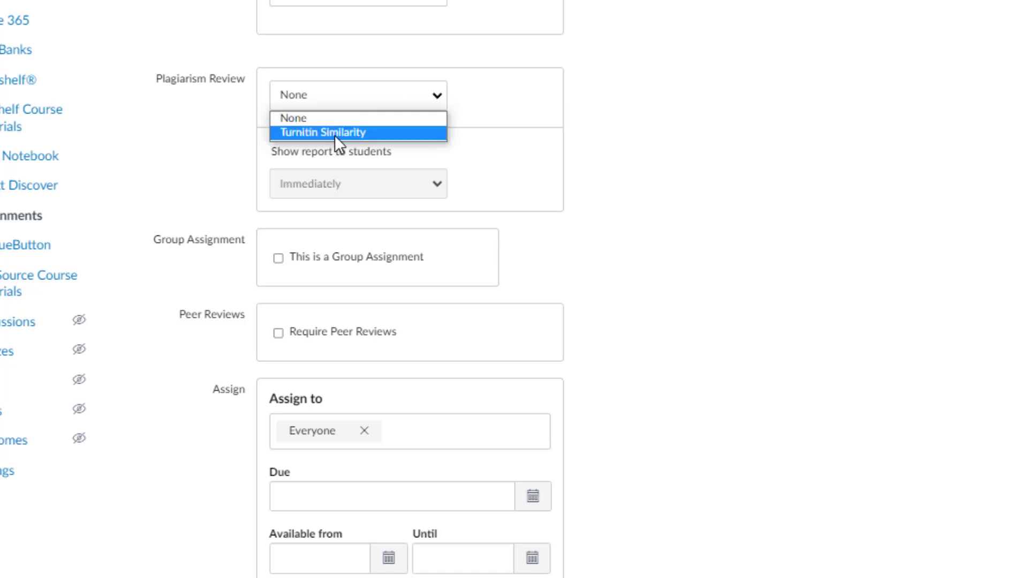
click(335, 133)
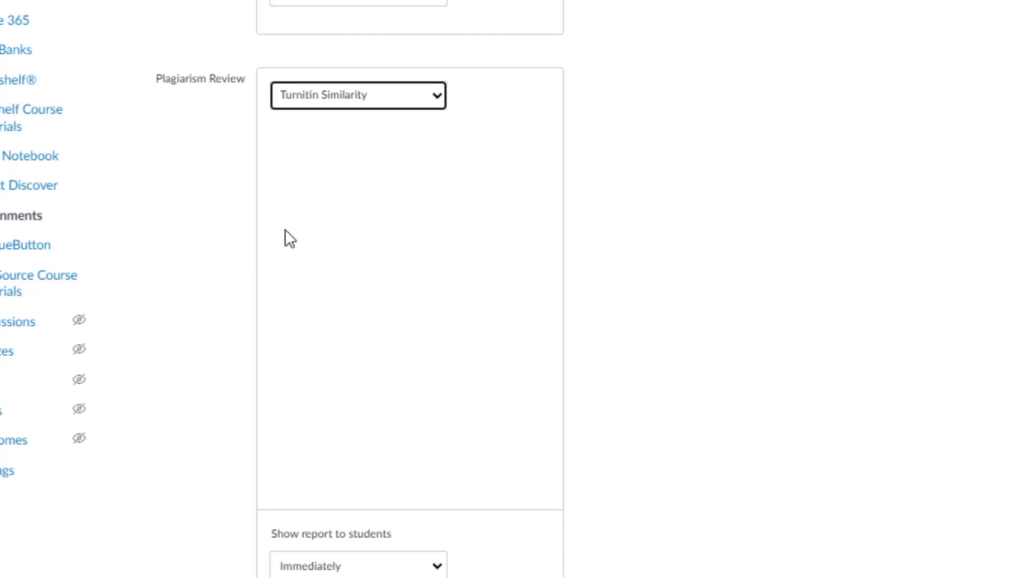
Step: Exclude bibliography and quotes from the Turnitin similarity reports and turn off indexing of all submissions
scroll(208, 269, down, 2)
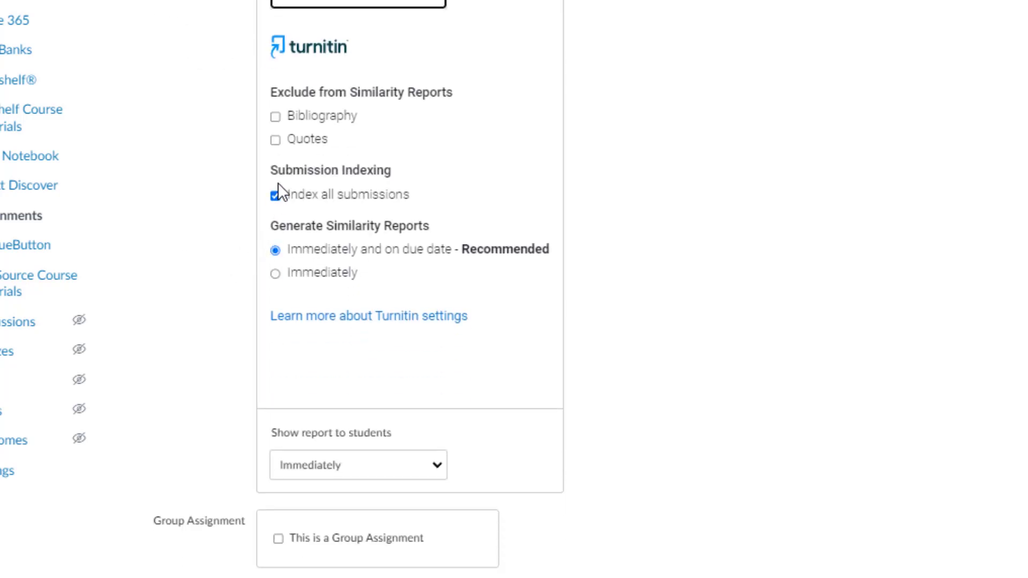
click(277, 120)
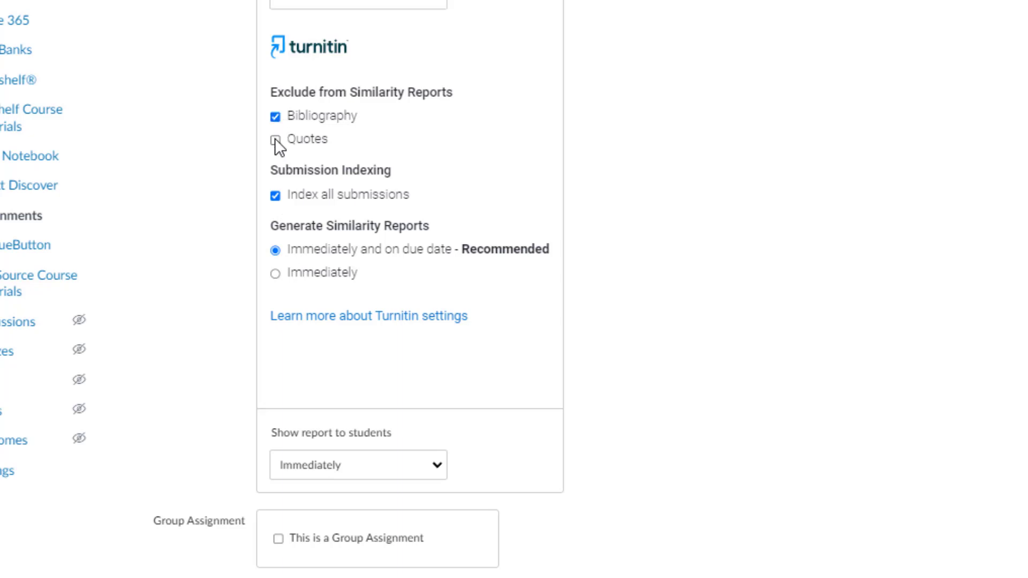
click(275, 140)
Step: Set the similarity report to be shown to students after the assignment is graded
scroll(417, 324, down, 4)
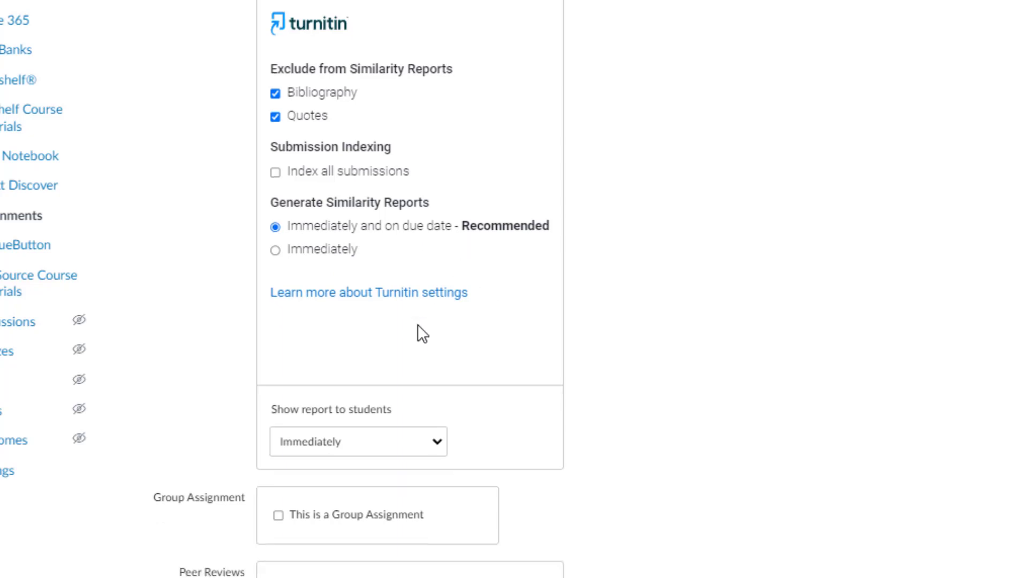
click(439, 268)
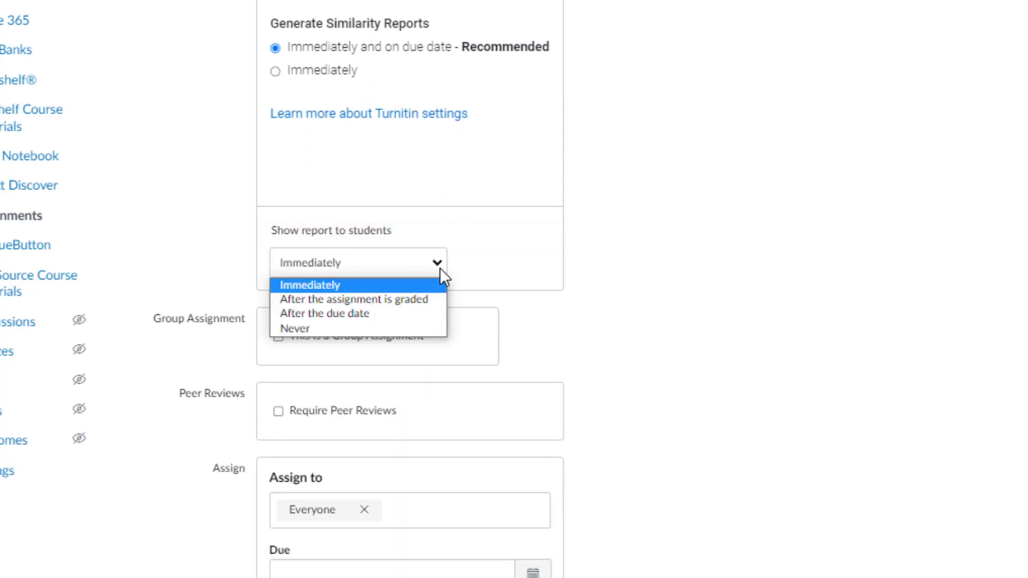
click(364, 299)
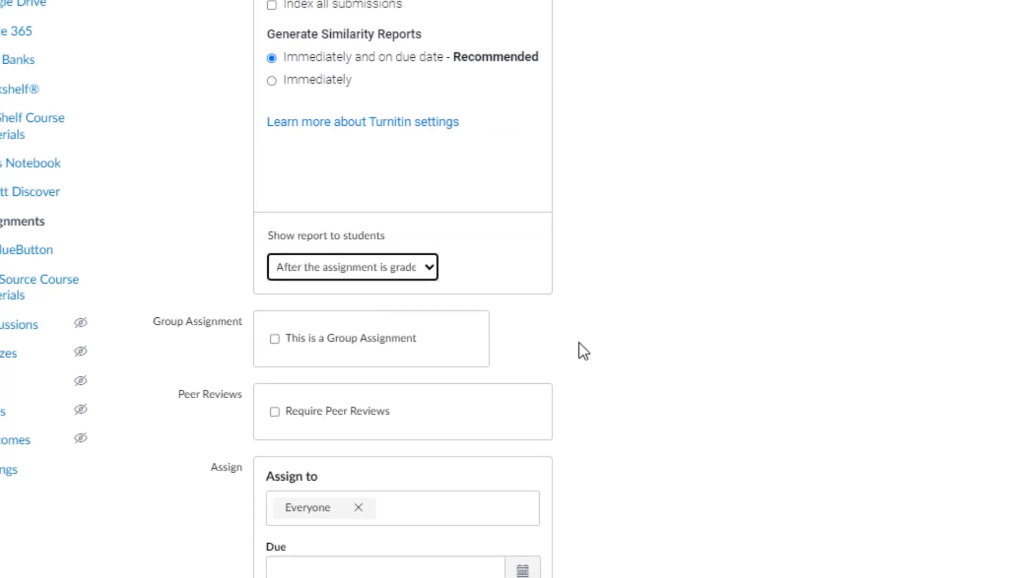
Step: Review the Turnitin and assign-to settings and save the new assignment
scroll(166, 314, up, 1)
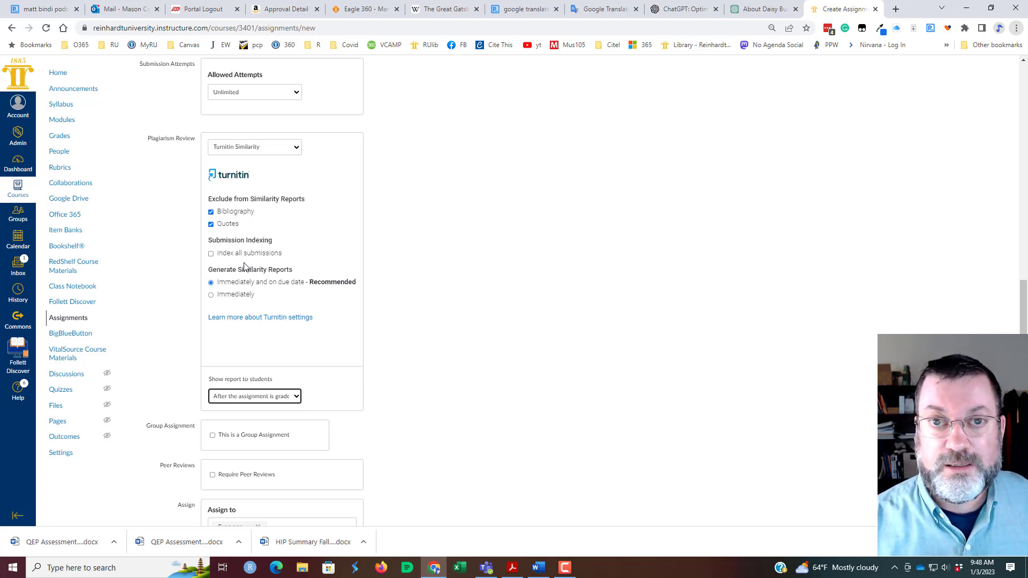
scroll(253, 262, down, 3)
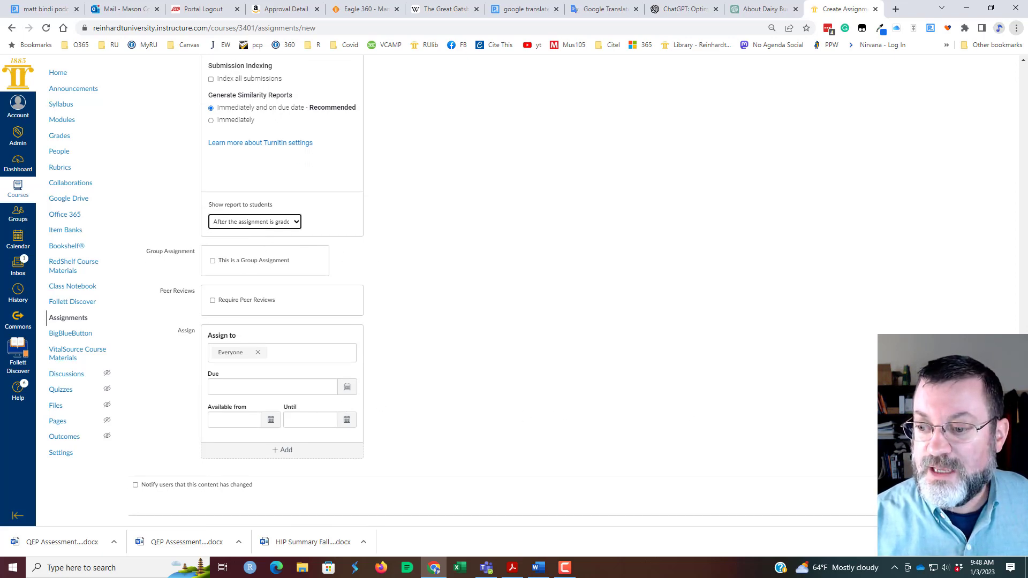
click(999, 490)
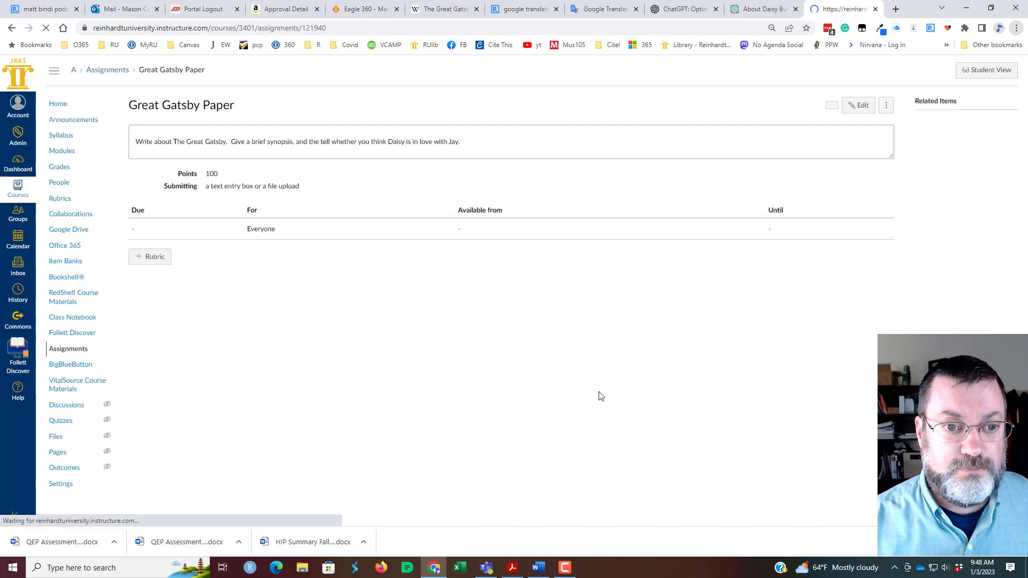
Step: Add the Great Gatsby Paper assignment to Module 1 of the course modules, without indentation
click(61, 152)
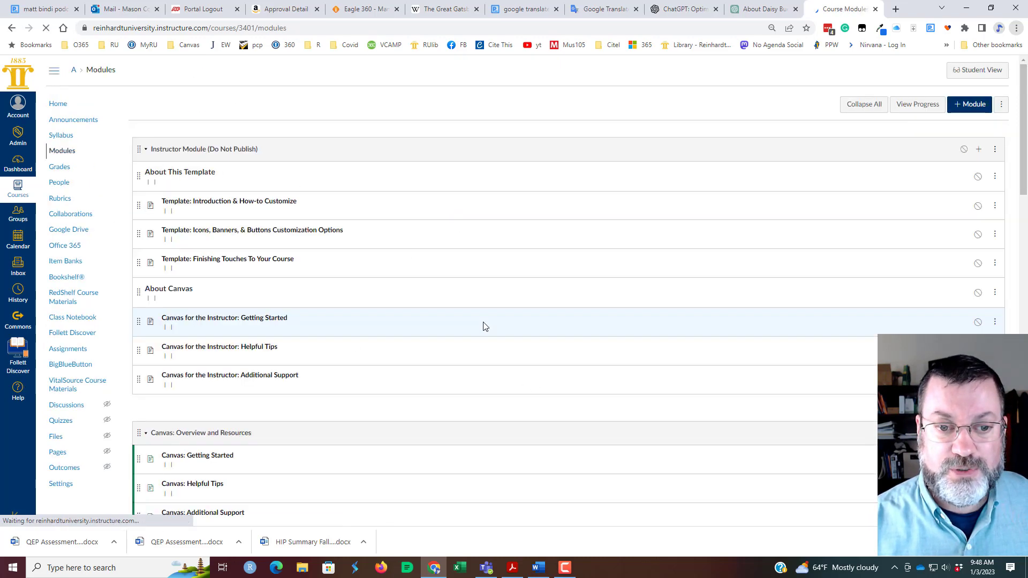
scroll(420, 334, down, 8)
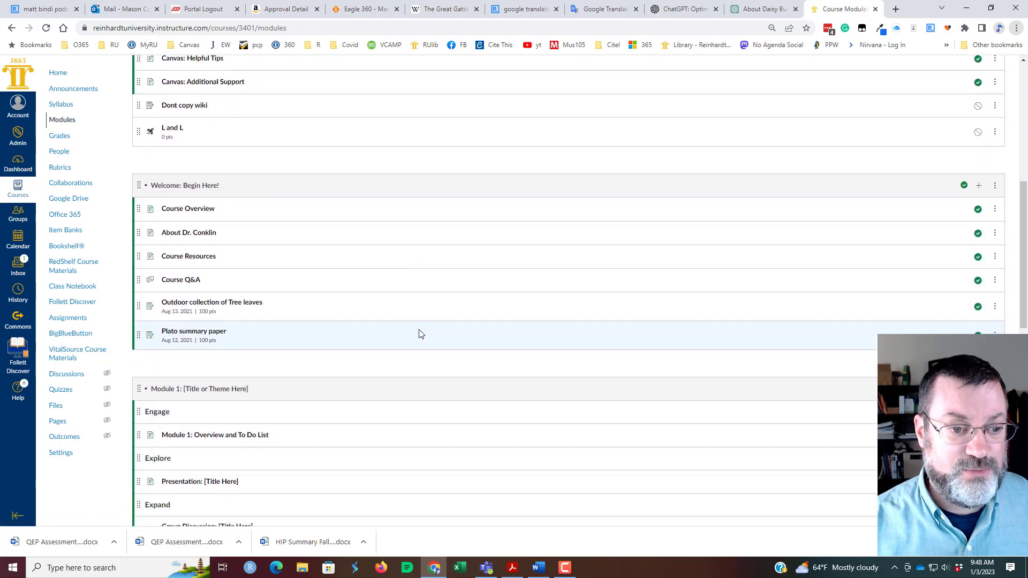
scroll(420, 334, down, 6)
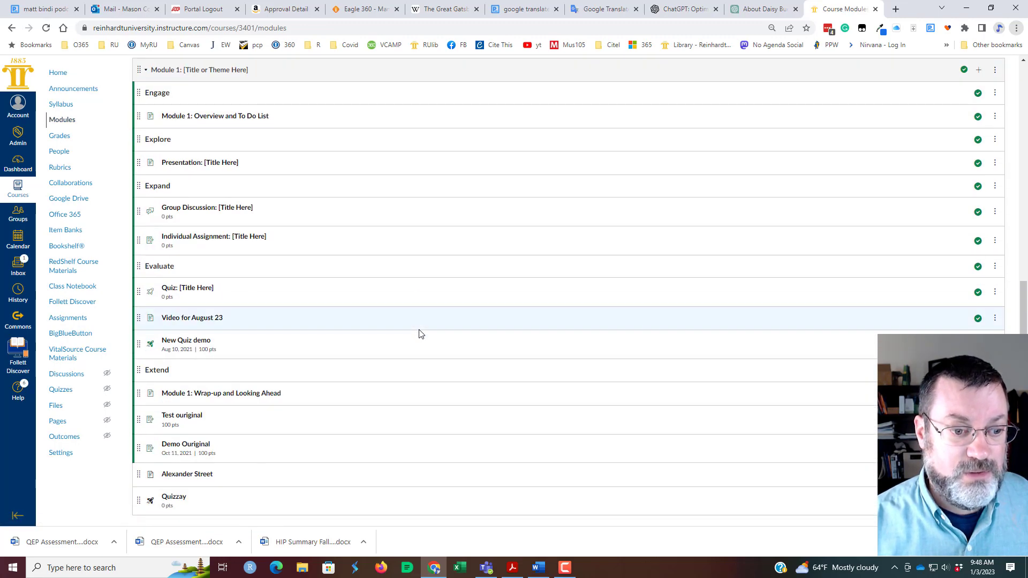
scroll(856, 295, up, 1)
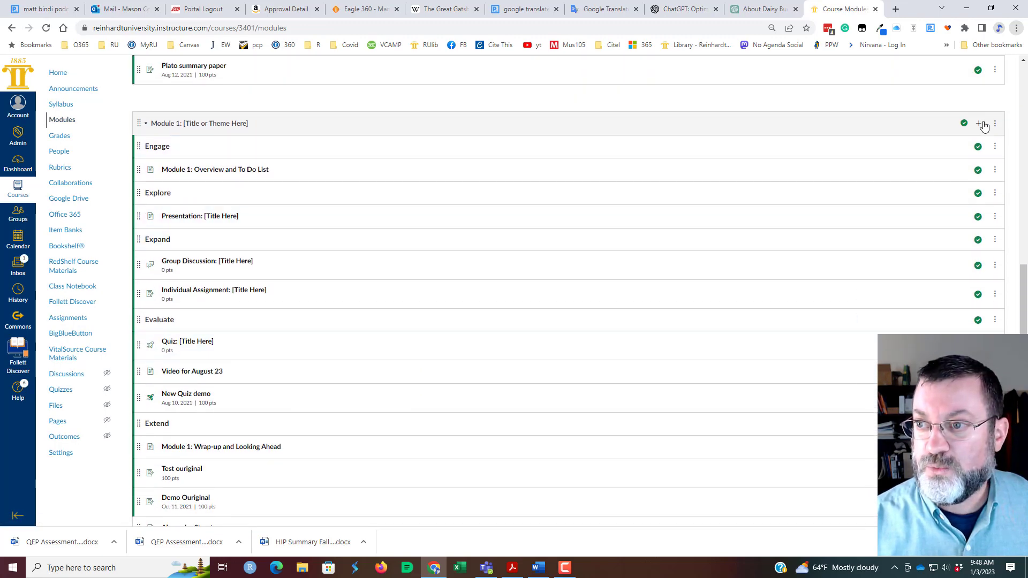
click(979, 123)
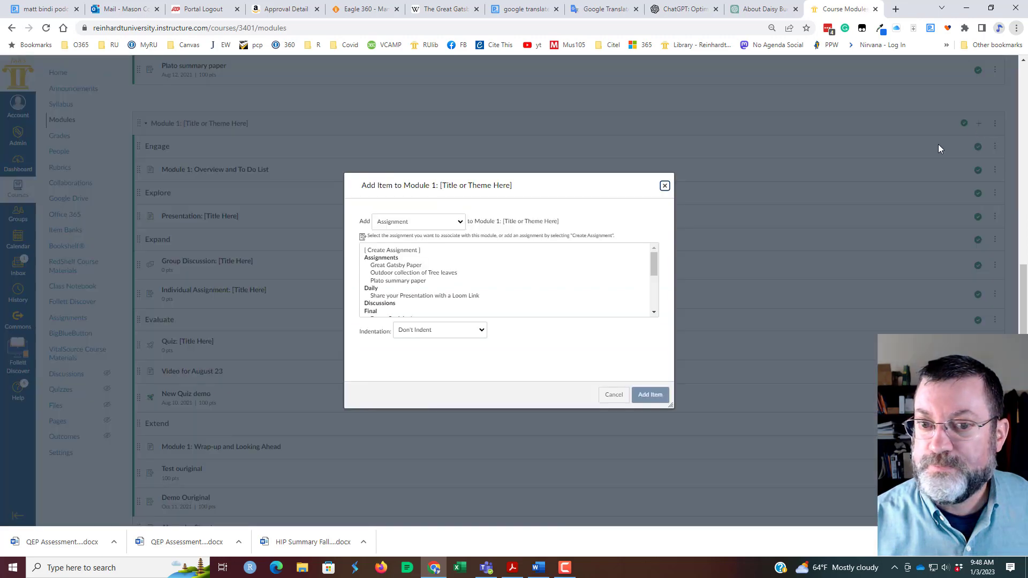
click(404, 267)
click(650, 398)
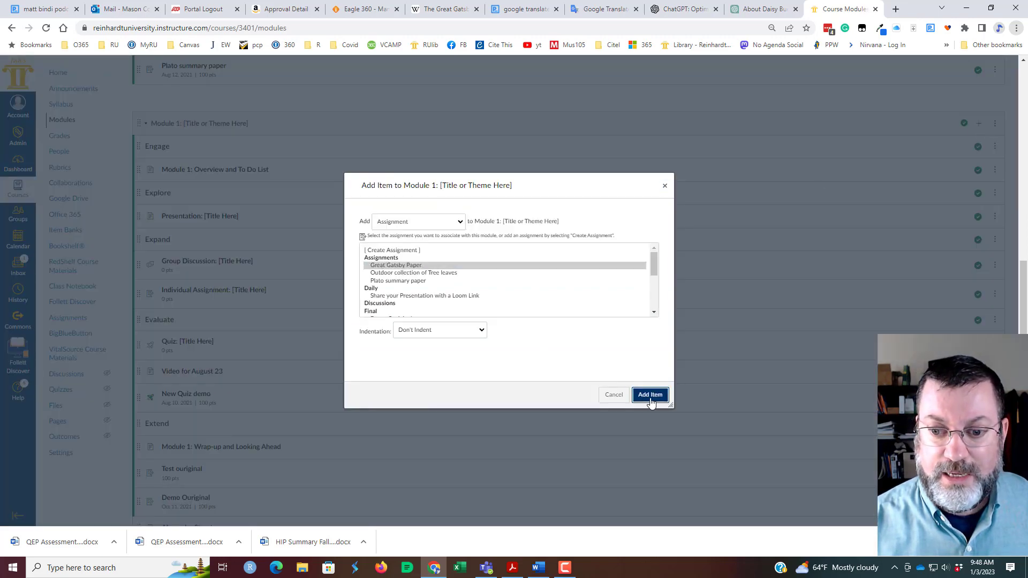
scroll(500, 396, down, 4)
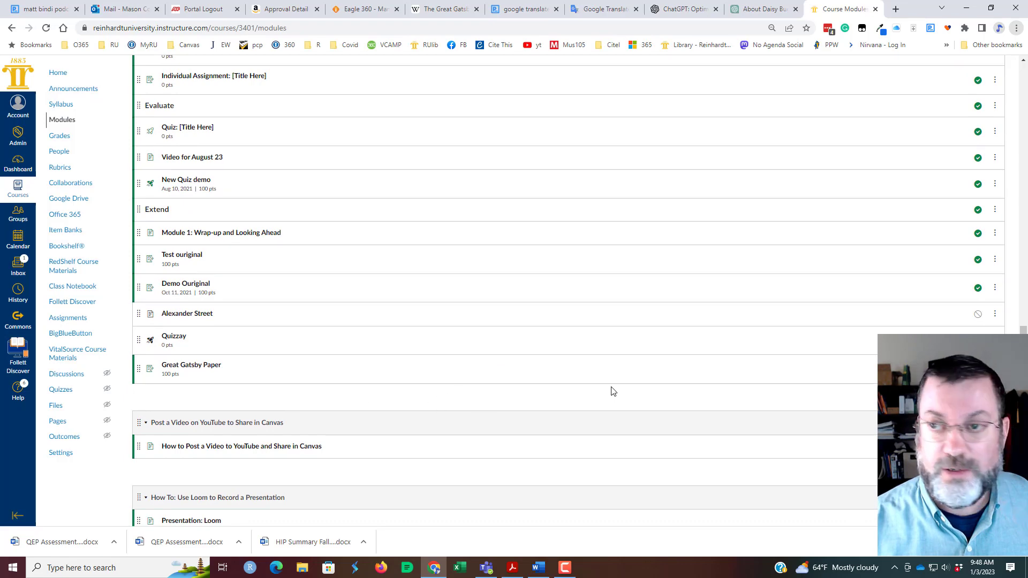
Step: Enter Student View of the course modules and open the Great Gatsby Paper assignment as the test student
scroll(612, 390, up, 15)
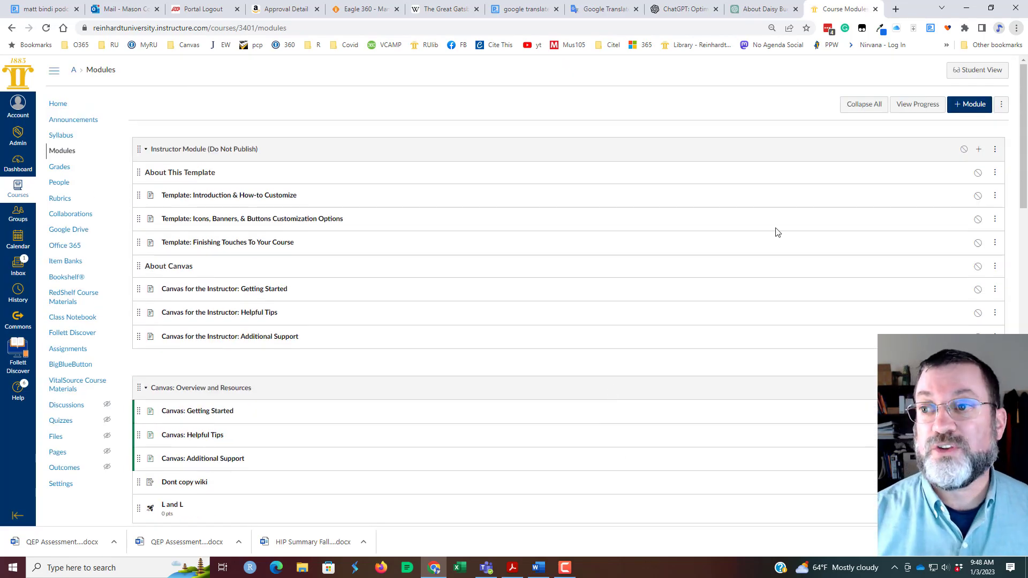
click(977, 71)
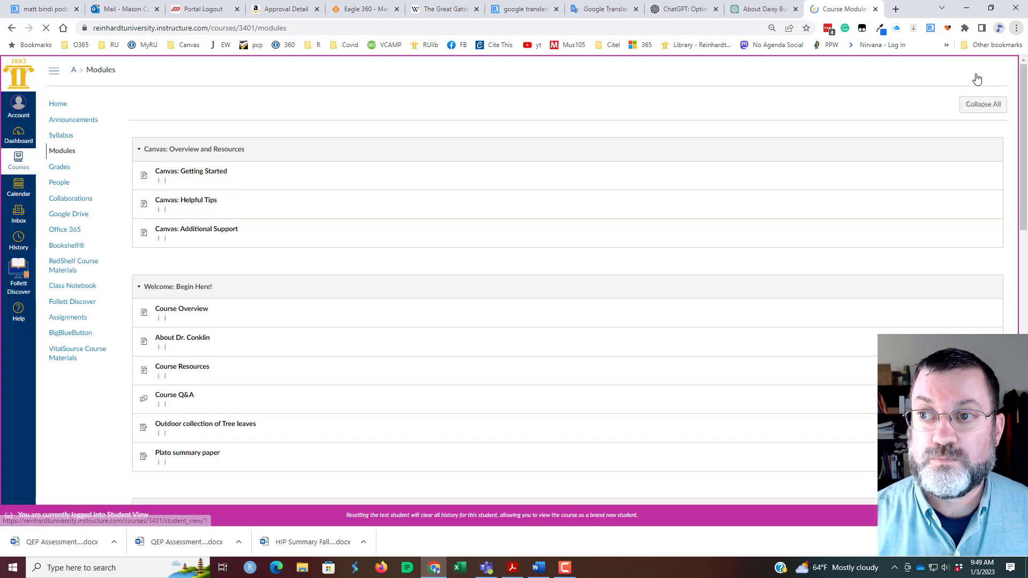
scroll(260, 290, down, 9)
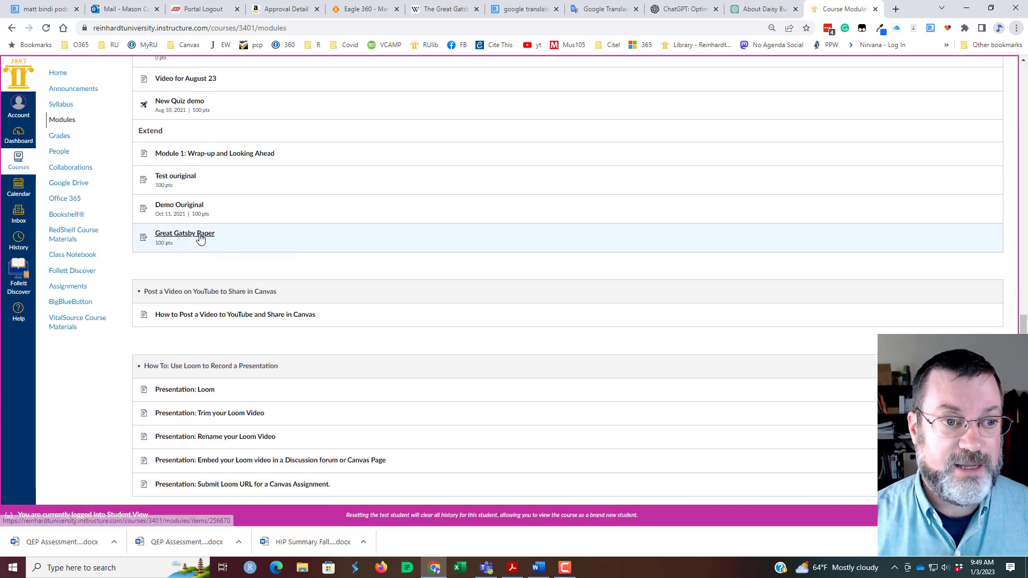
click(200, 237)
Step: Switch to Word and review the Wikipedia, Google-translated and Chat GPT sections of Great Gatsby Plagiarized.docx
key(alt+Tab)
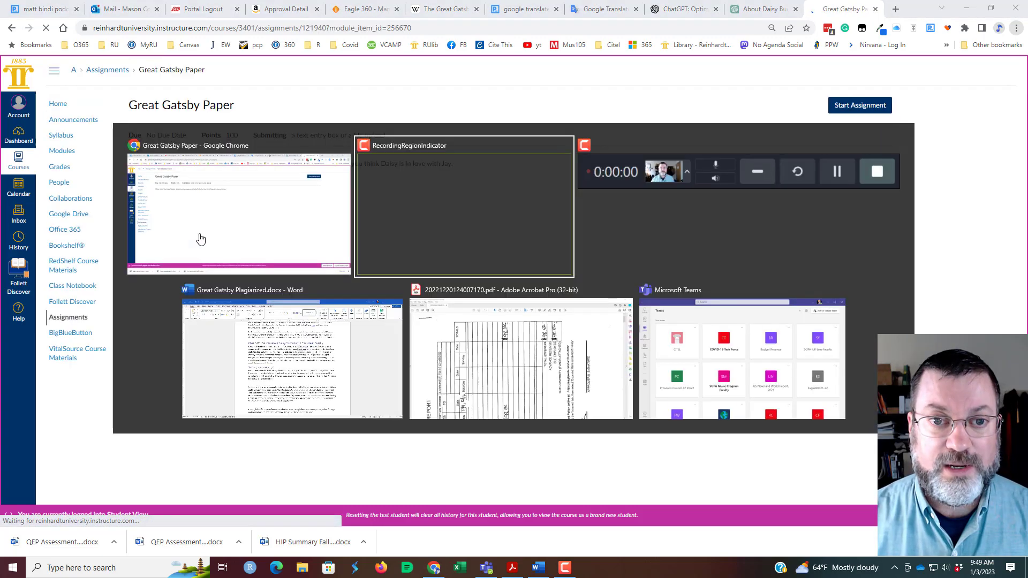
key(alt+Tab)
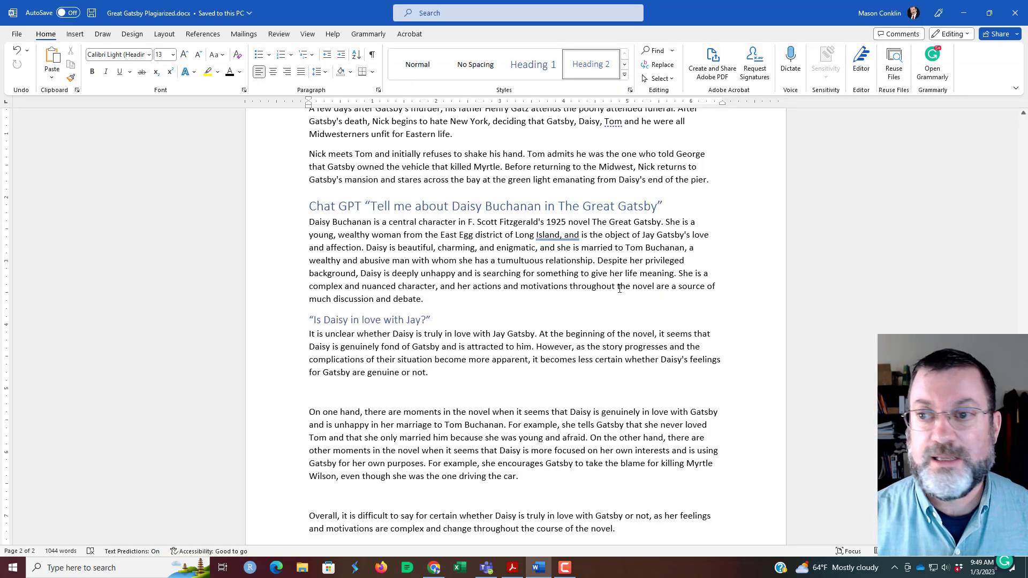
scroll(619, 289, up, 2)
scroll(621, 289, up, 6)
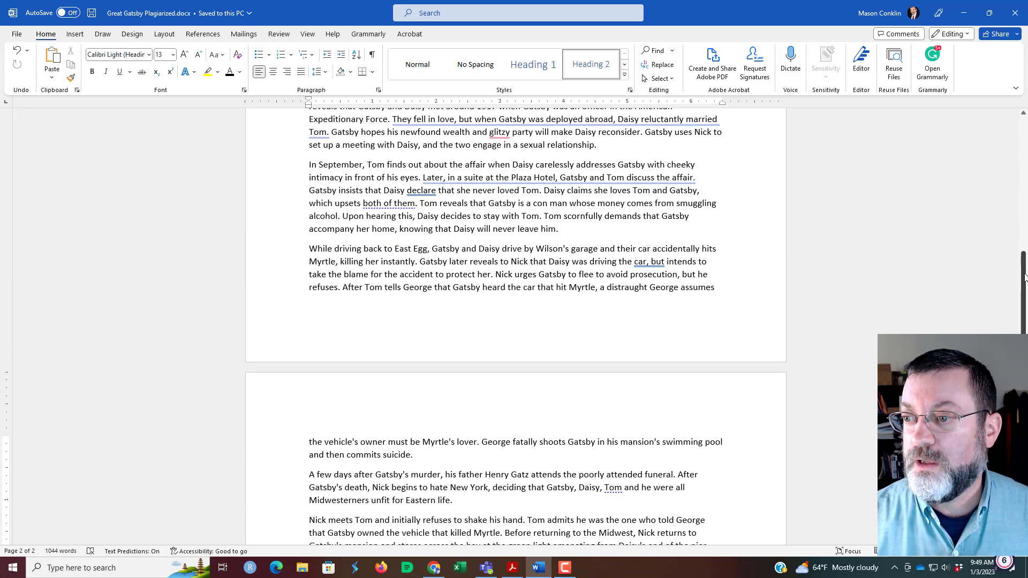
click(1022, 158)
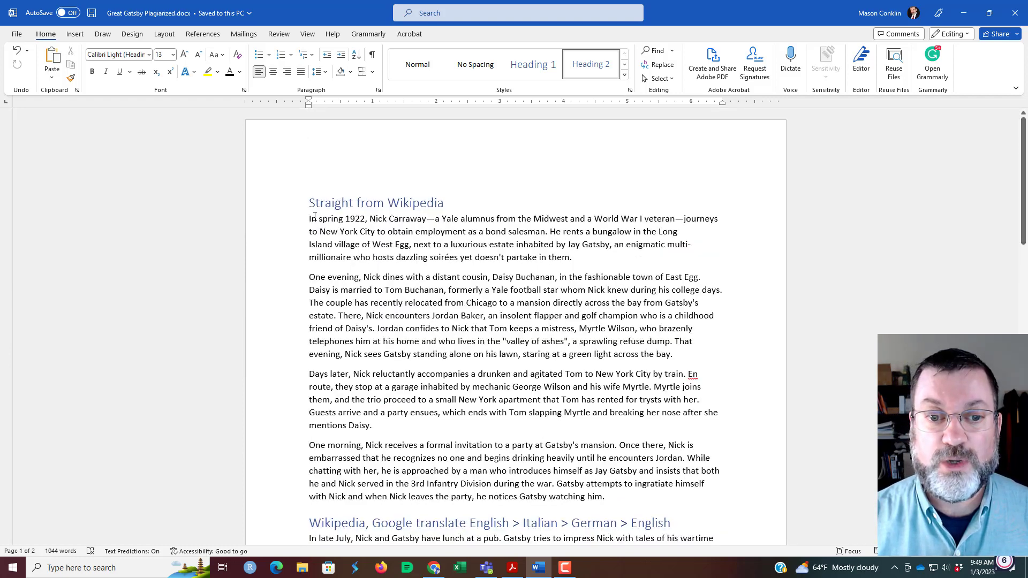
scroll(314, 216, down, 1)
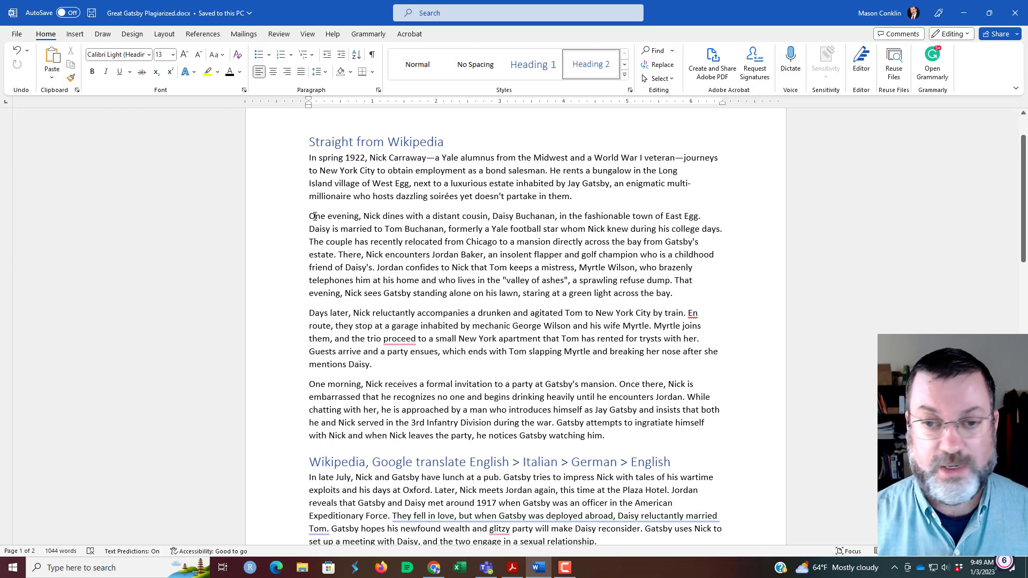
scroll(366, 214, down, 1)
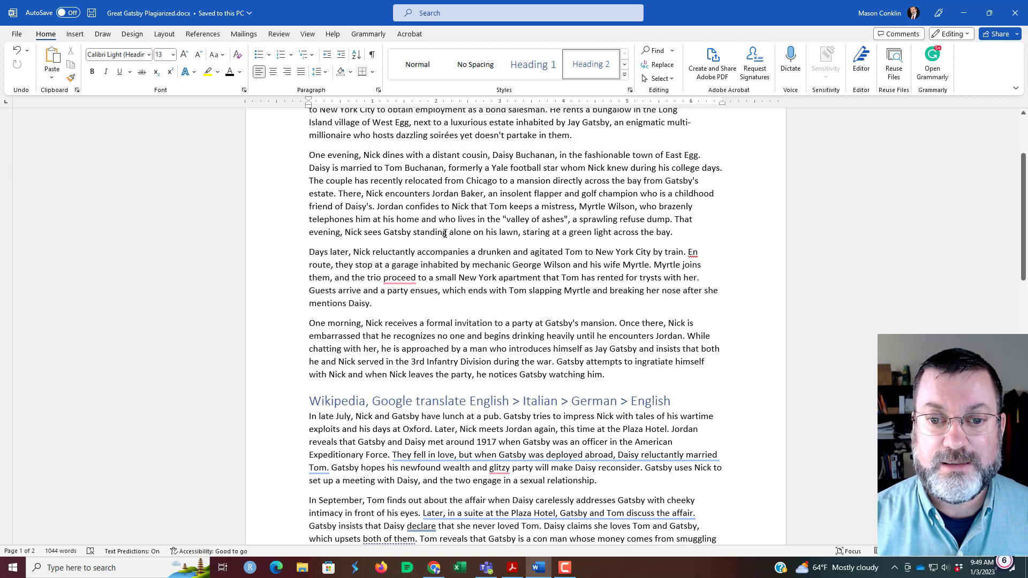
scroll(445, 233, down, 3)
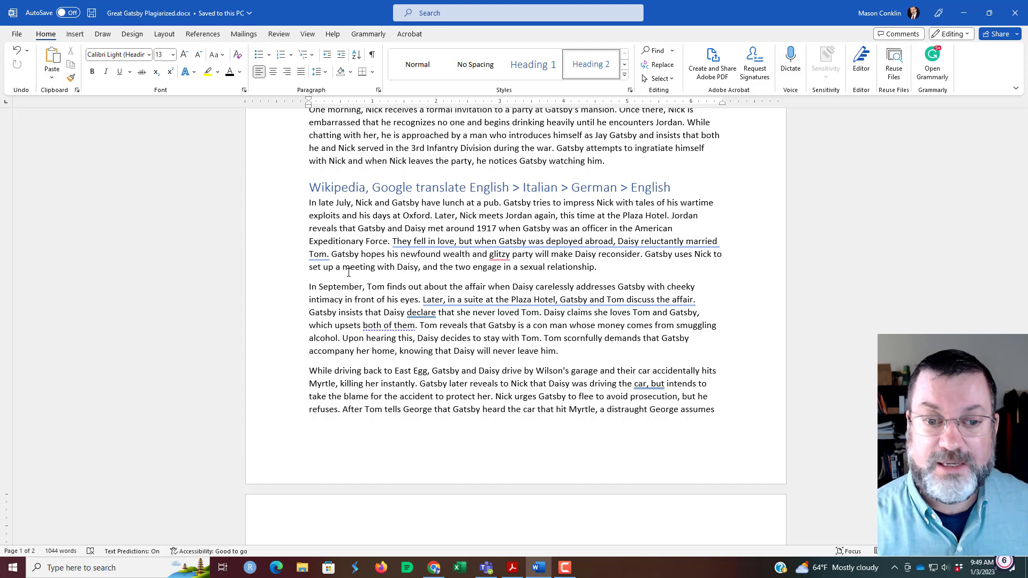
scroll(364, 278, down, 5)
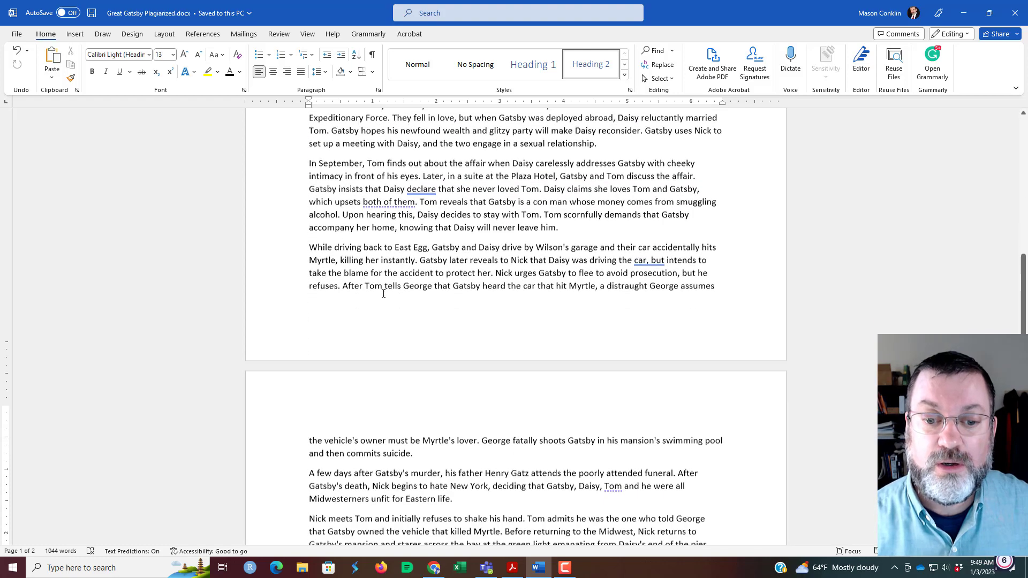
scroll(383, 293, down, 10)
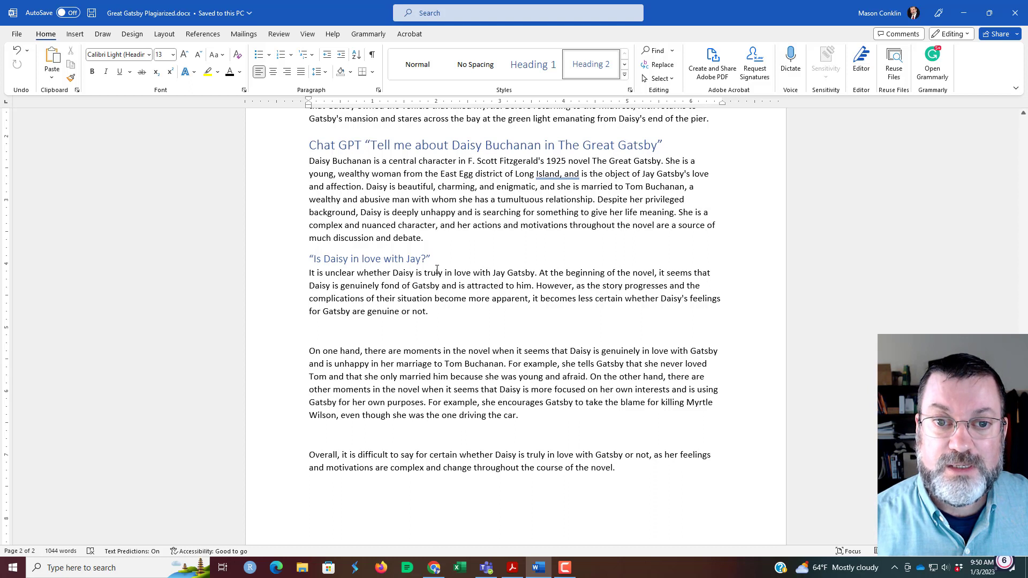
Step: Examine the Chat GPT answer about Daisy Buchanan and highlight the "Is Daisy in love with Jay?" question
drag(309, 161, 421, 237)
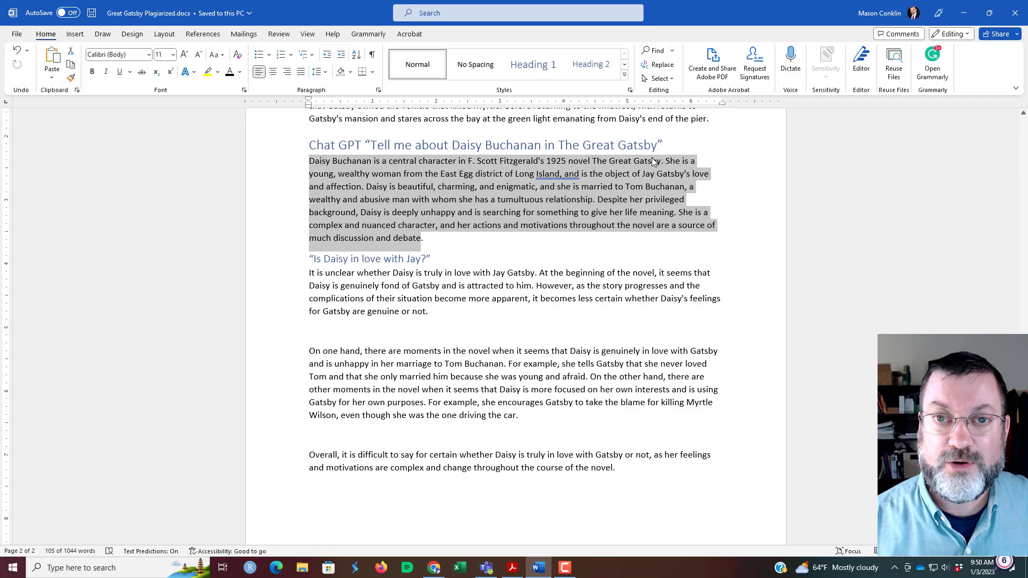
scroll(422, 273, down, 2)
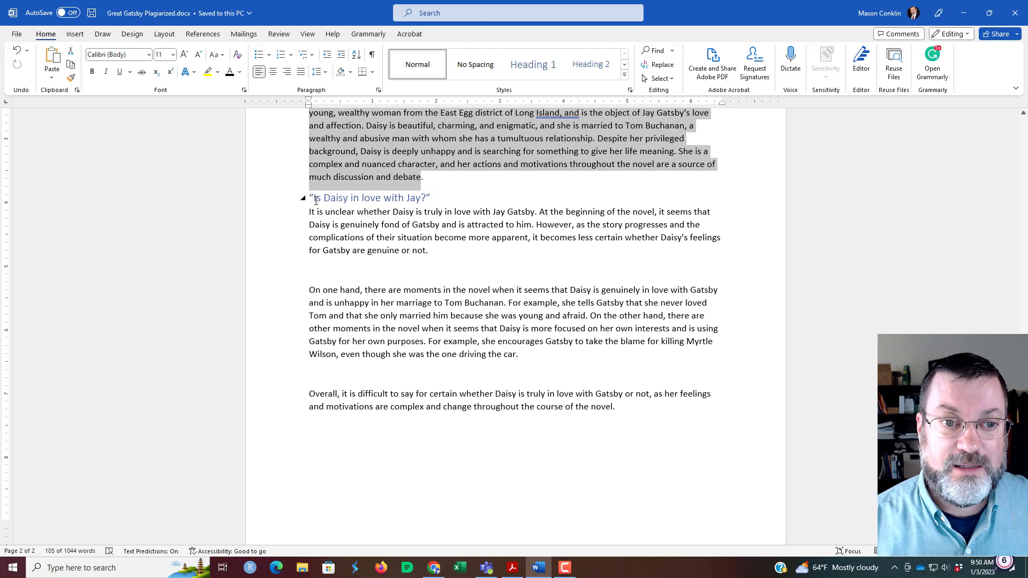
drag(315, 199, 422, 199)
scroll(389, 153, down, 1)
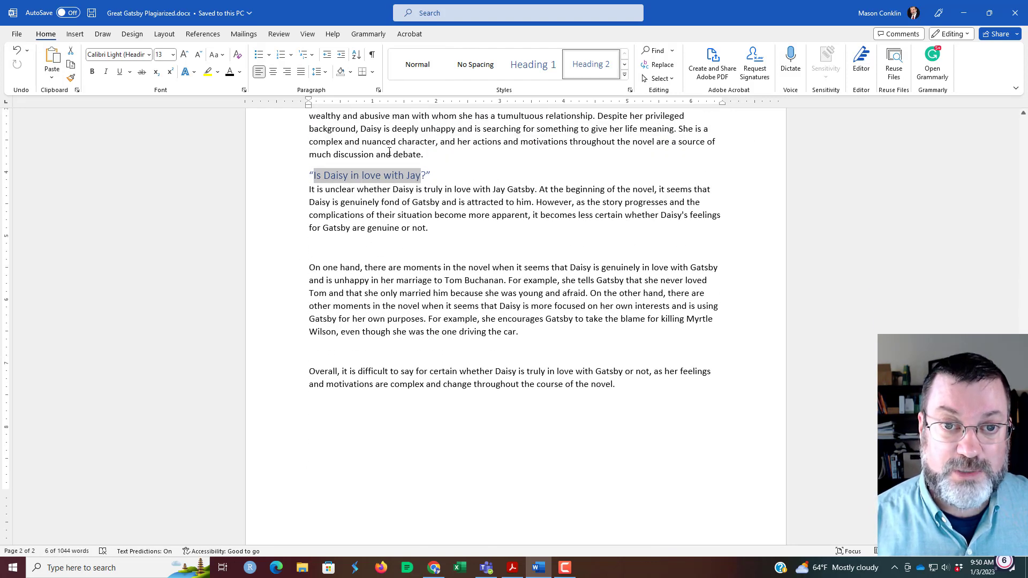
scroll(389, 153, up, 2)
click(423, 207)
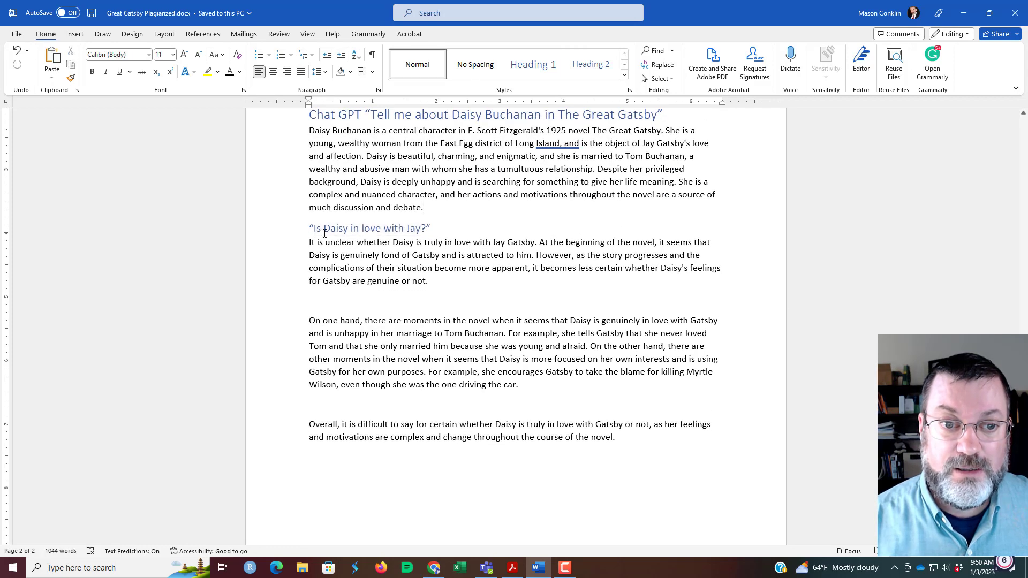
drag(316, 229, 421, 229)
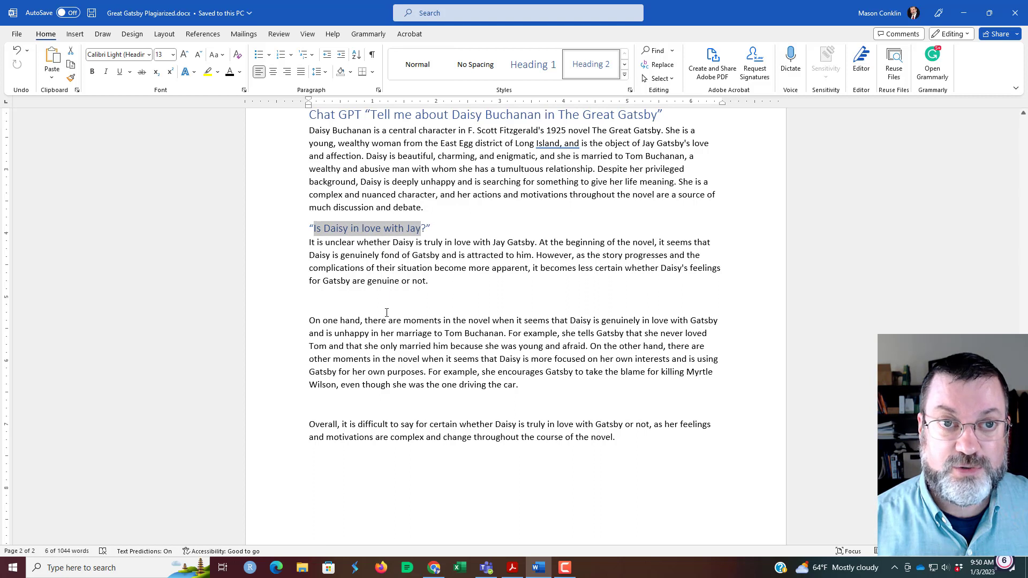
Step: Remove the two blank paragraphs around the "On one hand" paragraph, then save and close the document
click(348, 306)
key(BackSpace)
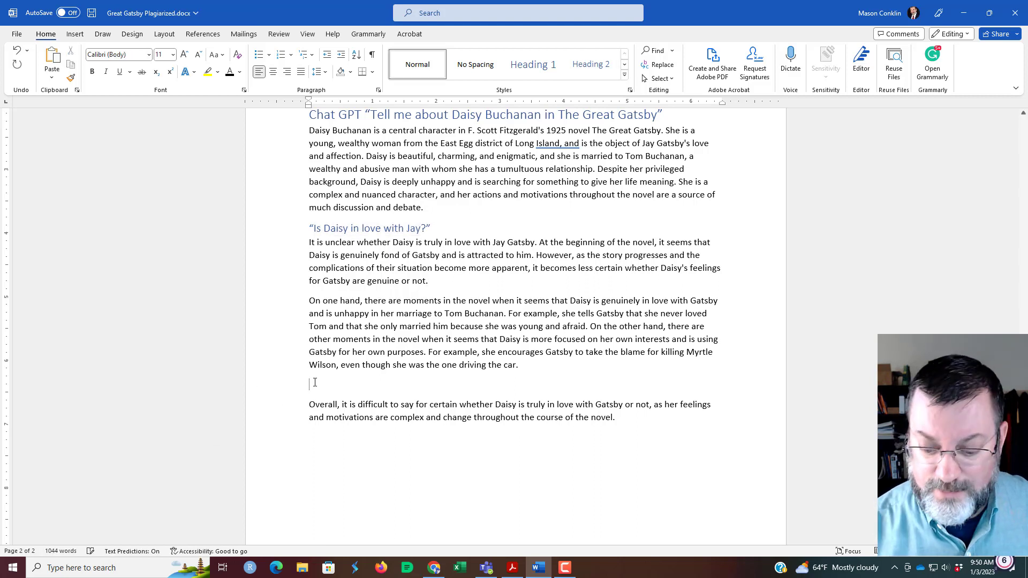
key(BackSpace)
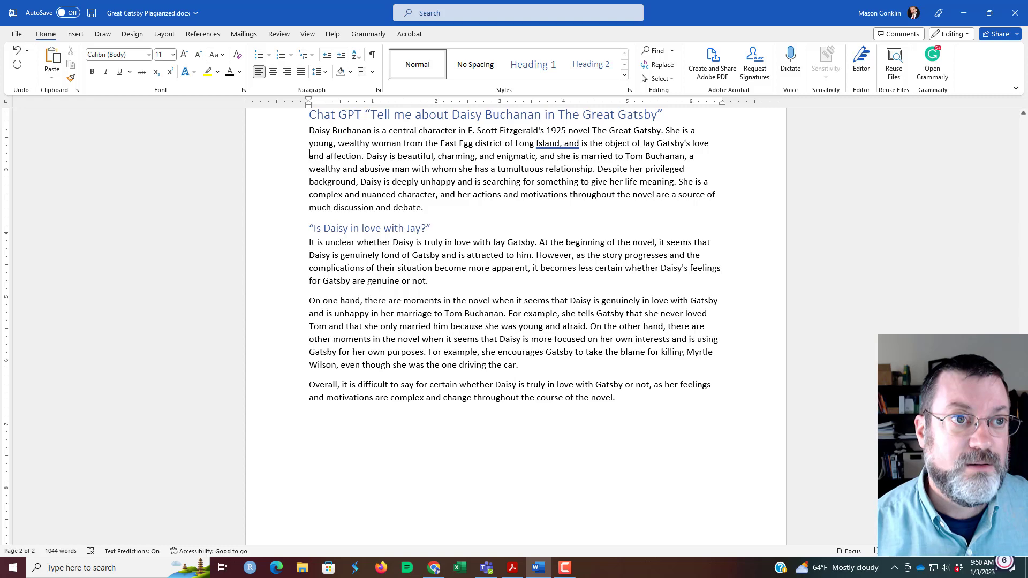
click(92, 12)
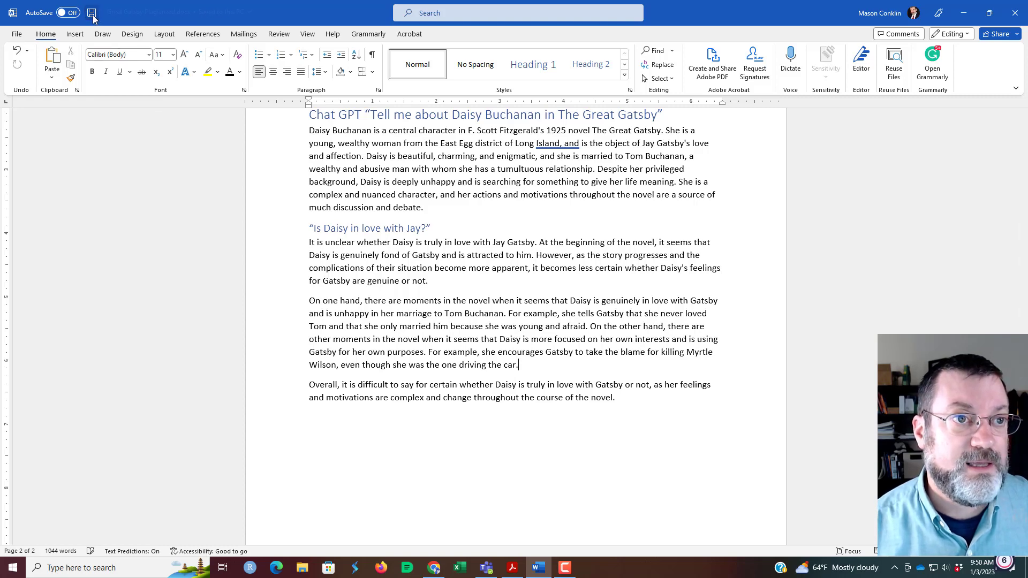
click(1015, 12)
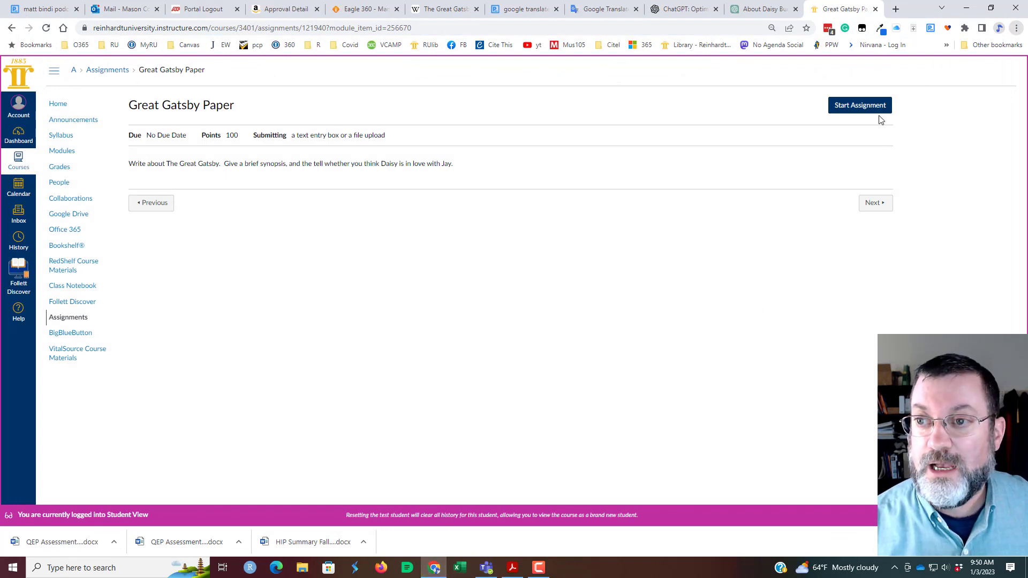
Step: Start the Great Gatsby Paper submission and choose Great Gatsby Plagiarized.docx from the Desktop as the upload file
click(853, 107)
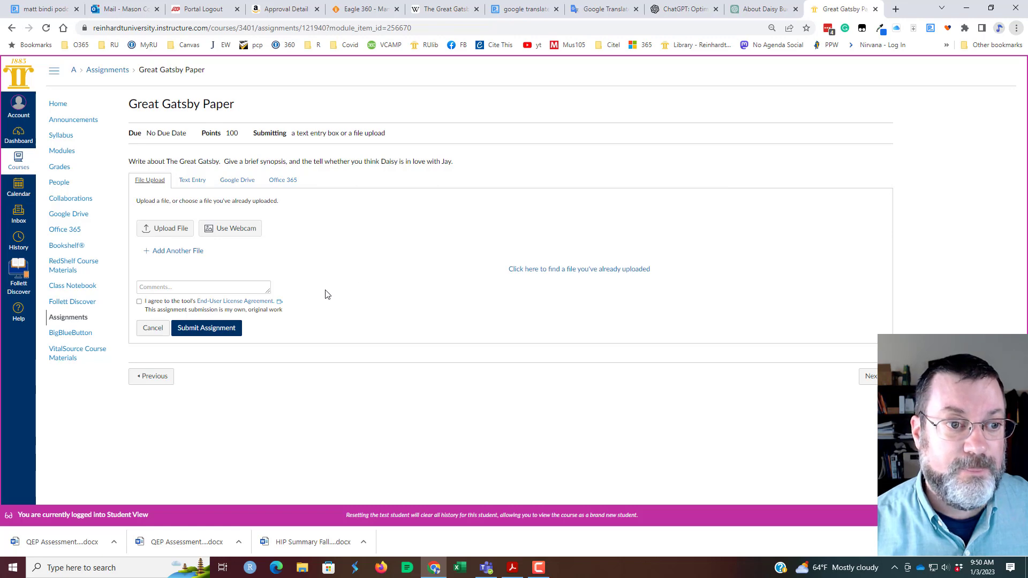
click(176, 234)
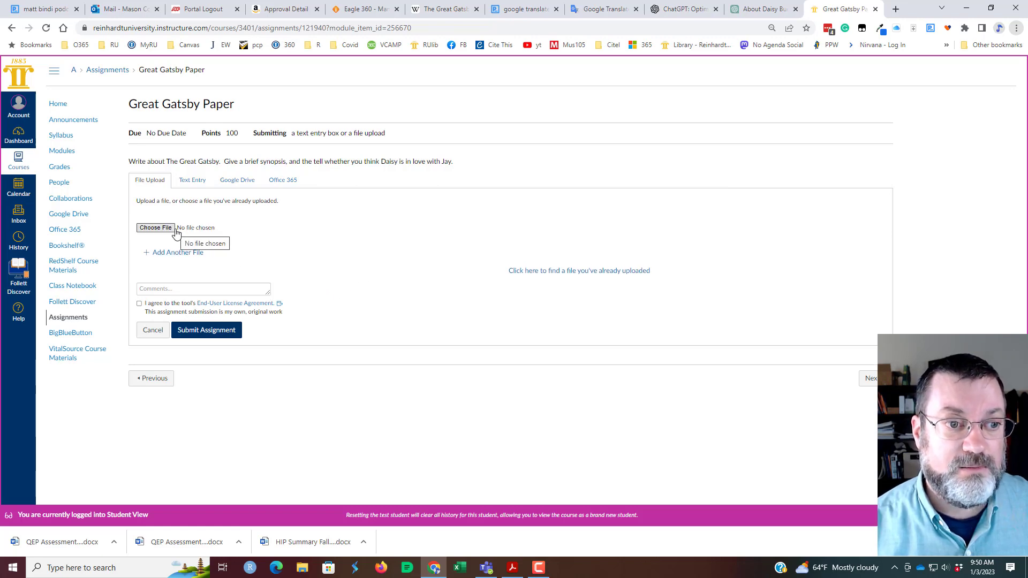
click(166, 231)
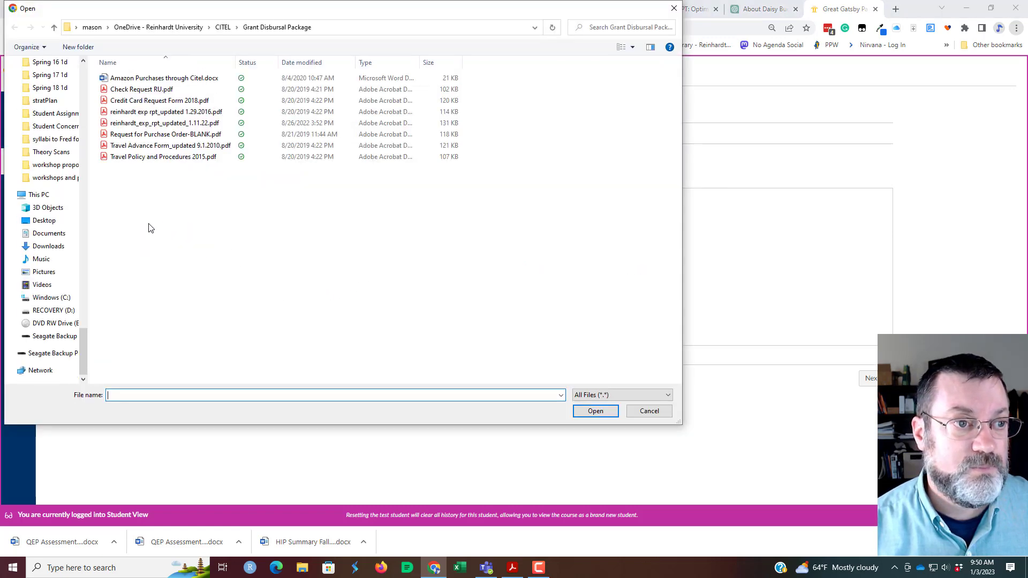
click(45, 84)
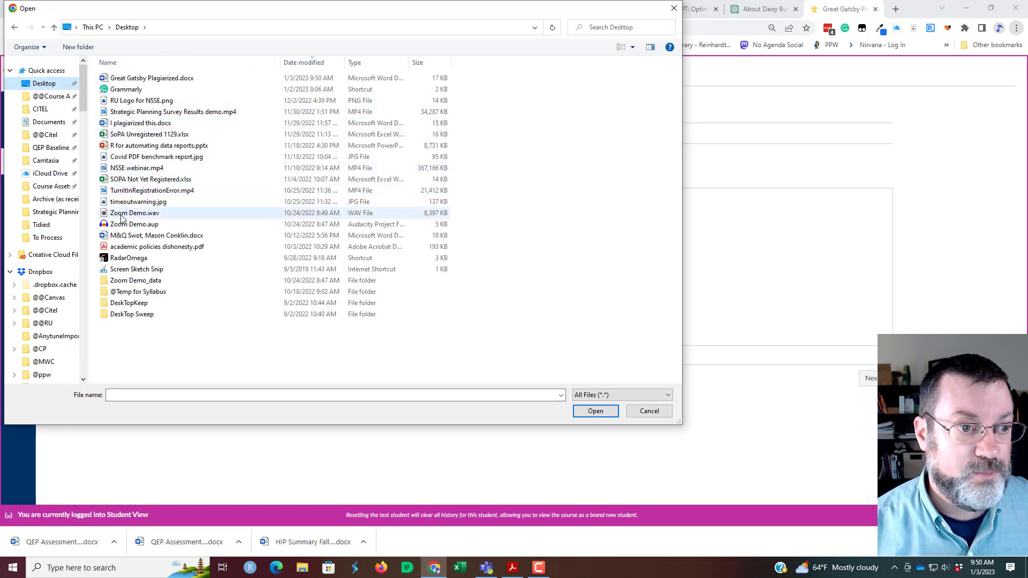
click(129, 81)
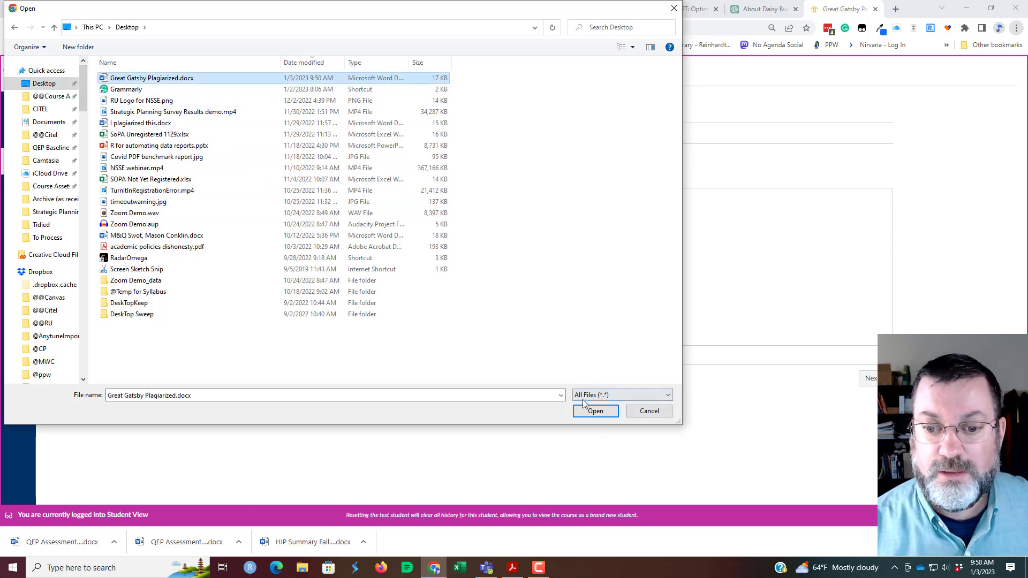
click(590, 413)
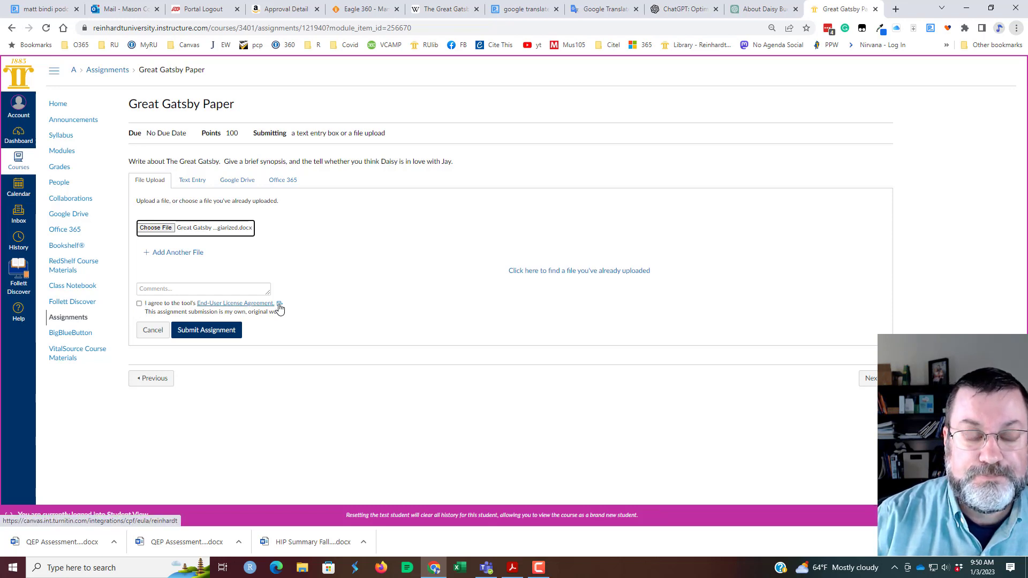
Step: Read through Turnitin's End-User License Agreement to its end, then return to the Great Gatsby Paper submission
click(250, 307)
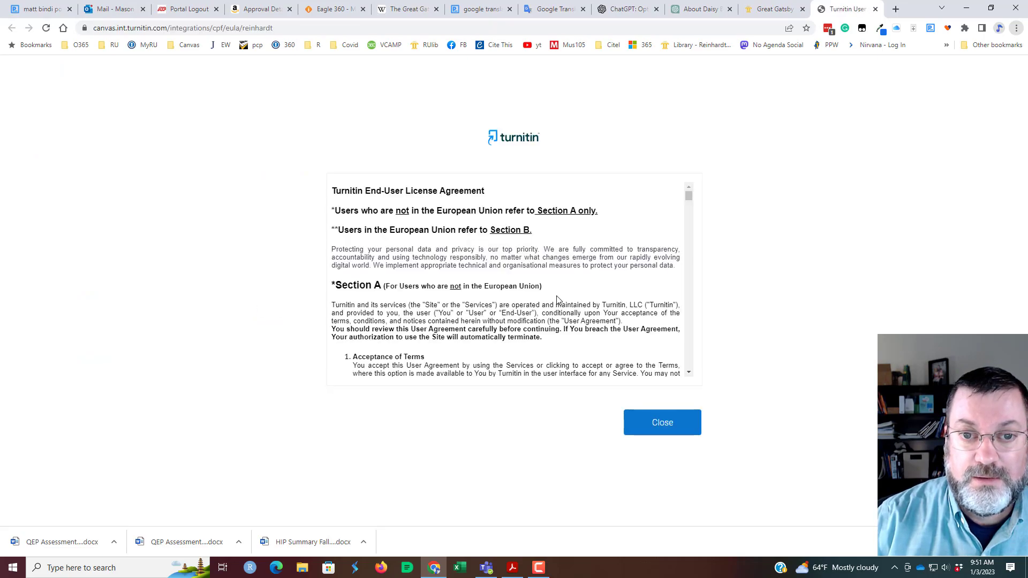
scroll(557, 299, down, 10)
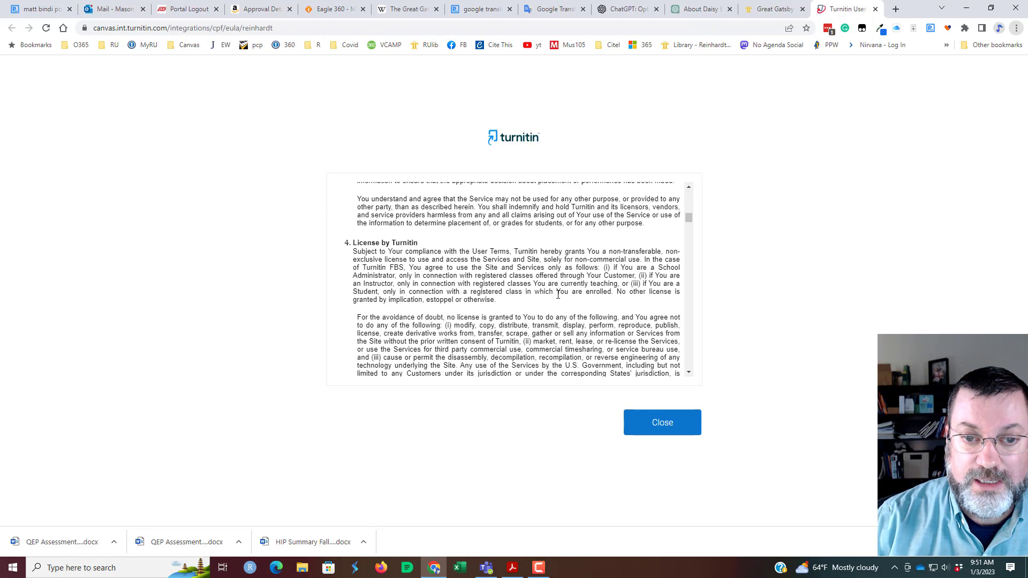
scroll(558, 295, down, 15)
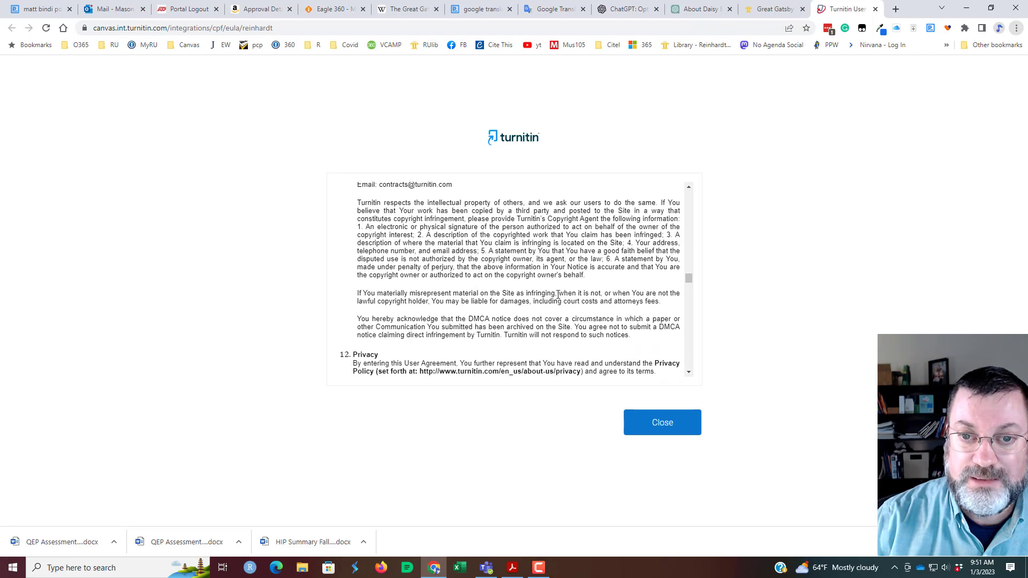
scroll(558, 295, down, 15)
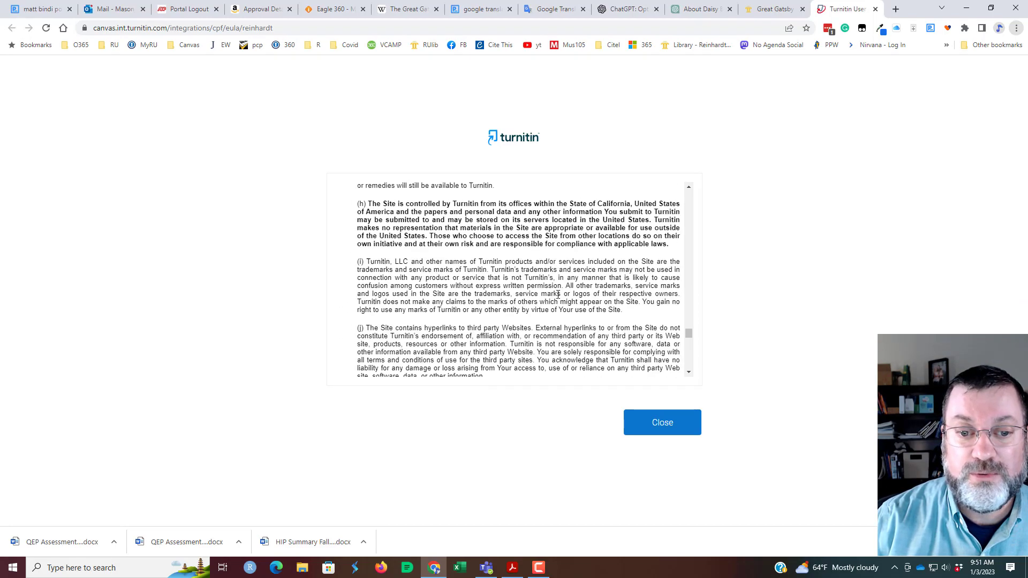
scroll(558, 295, down, 5)
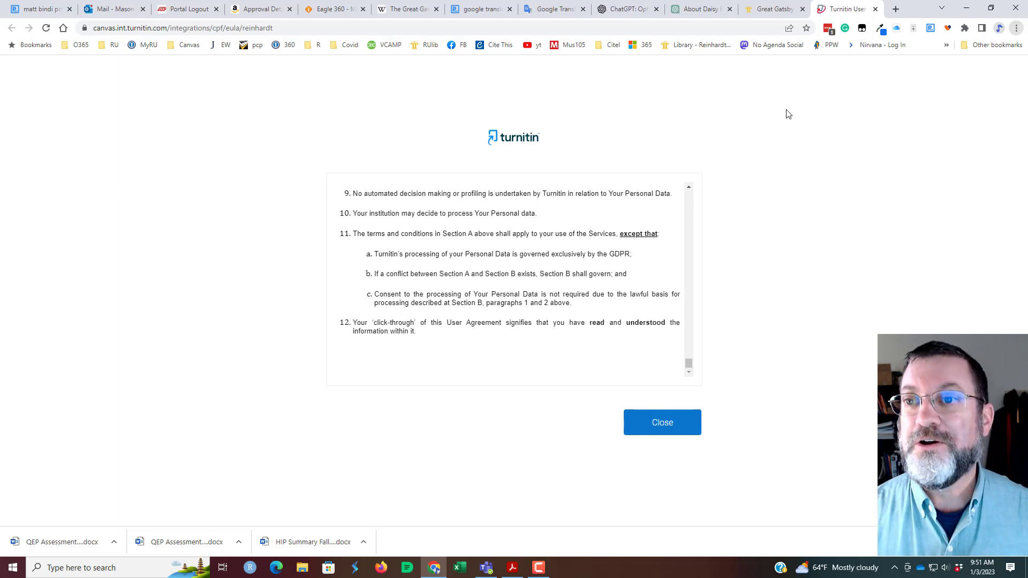
click(783, 12)
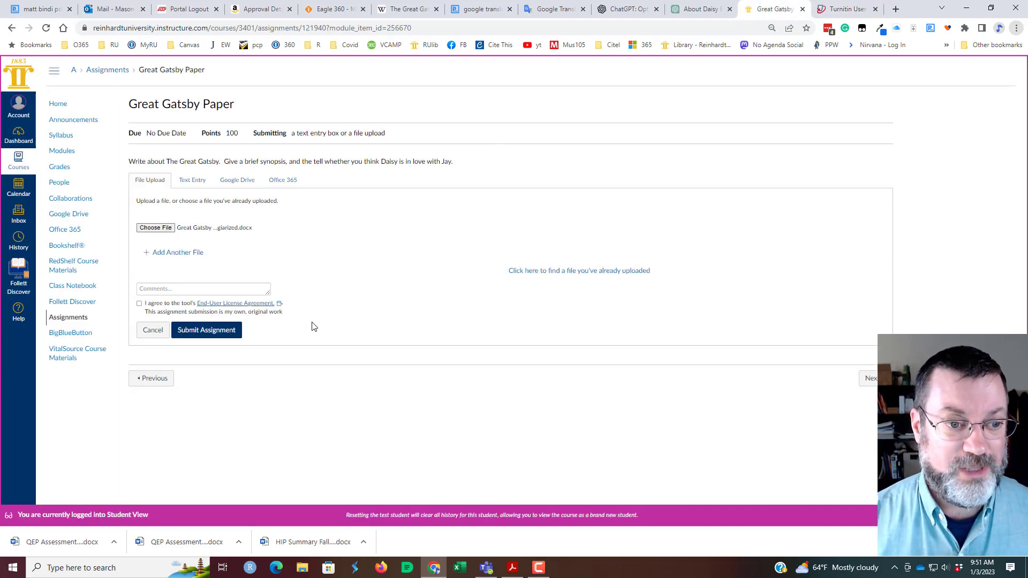
Step: Agree to the End-User License Agreement and originality statement, submit the Great Gatsby Paper, and leave Student View
click(139, 303)
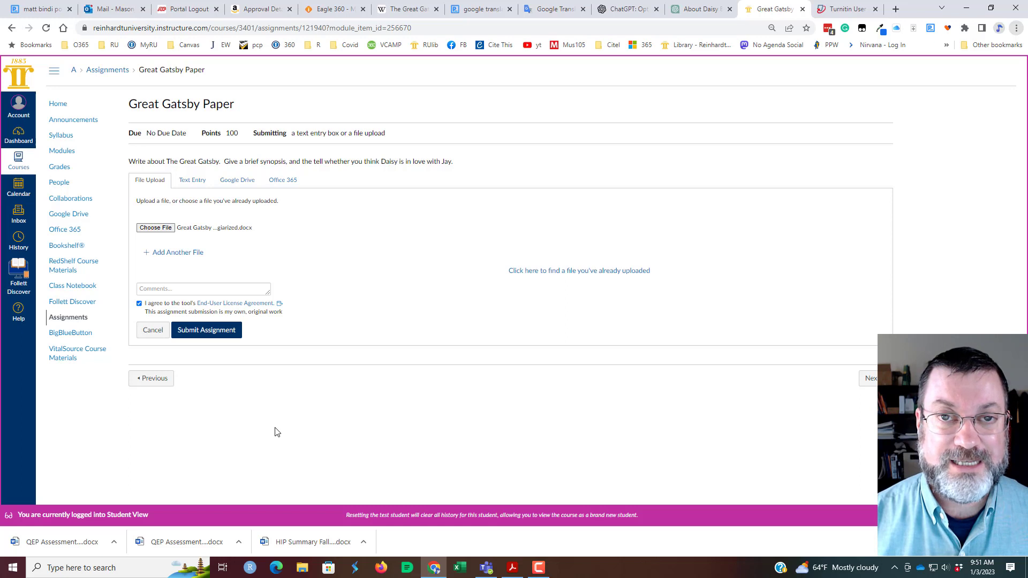
click(209, 333)
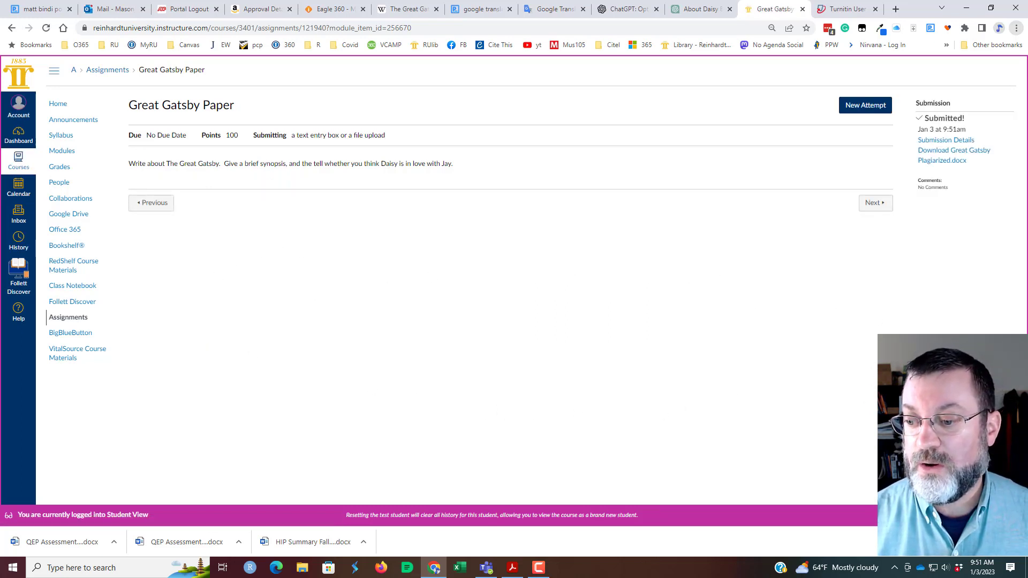
click(984, 515)
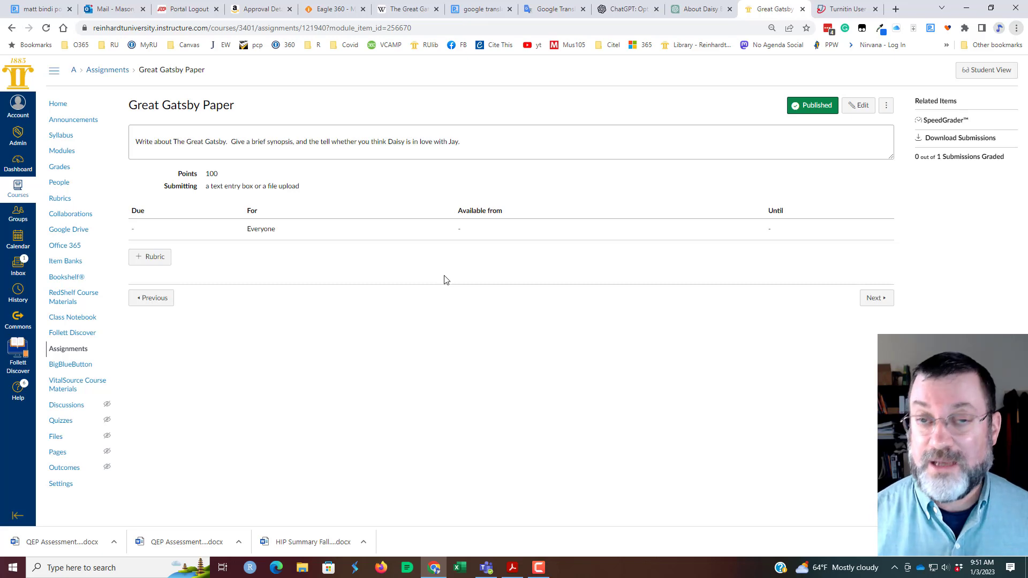
Step: Start another new assignment in the course and set its plagiarism review to Turnitin Similarity
click(63, 354)
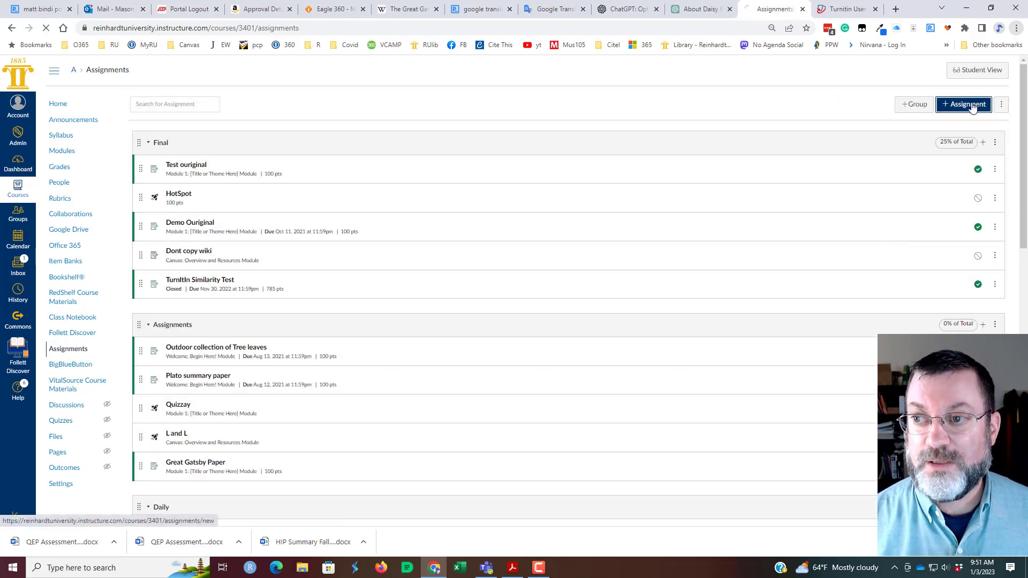
click(973, 105)
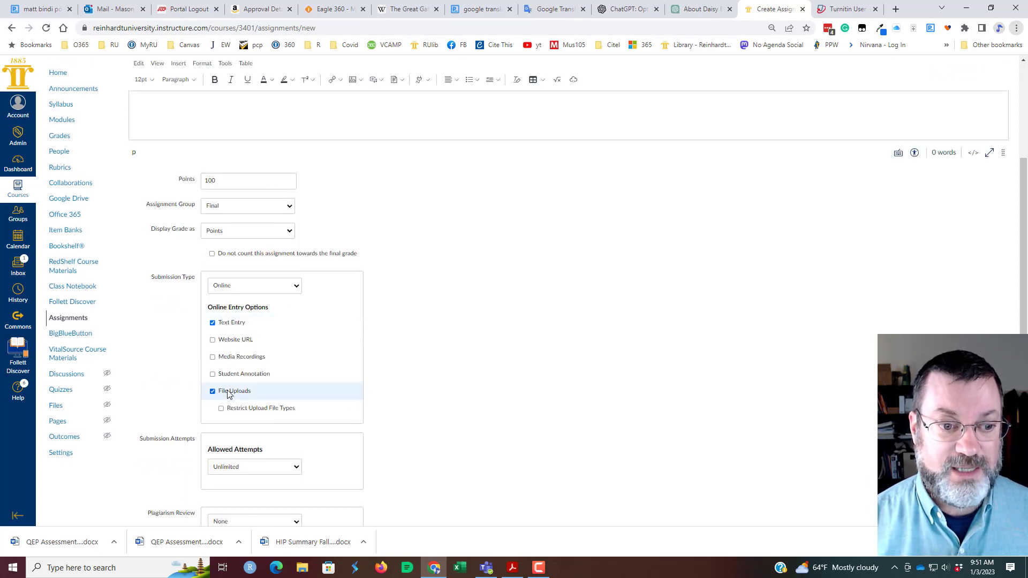
scroll(305, 395, down, 6)
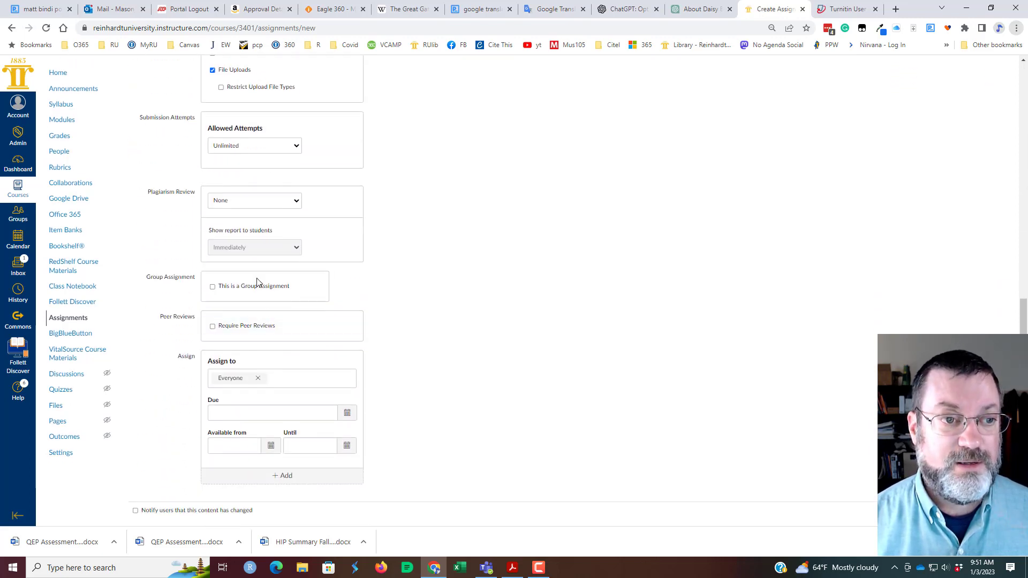
click(265, 202)
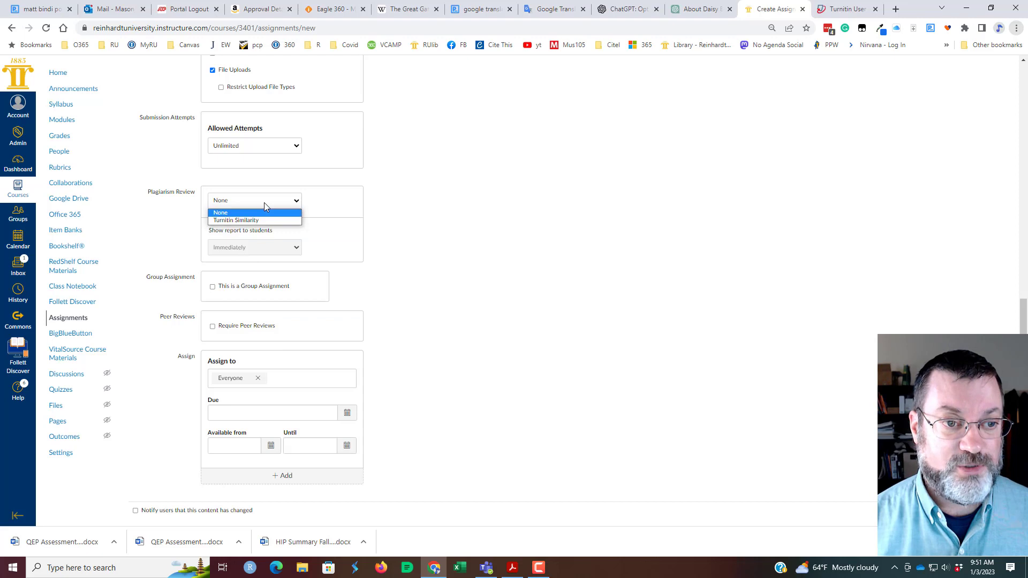
click(240, 224)
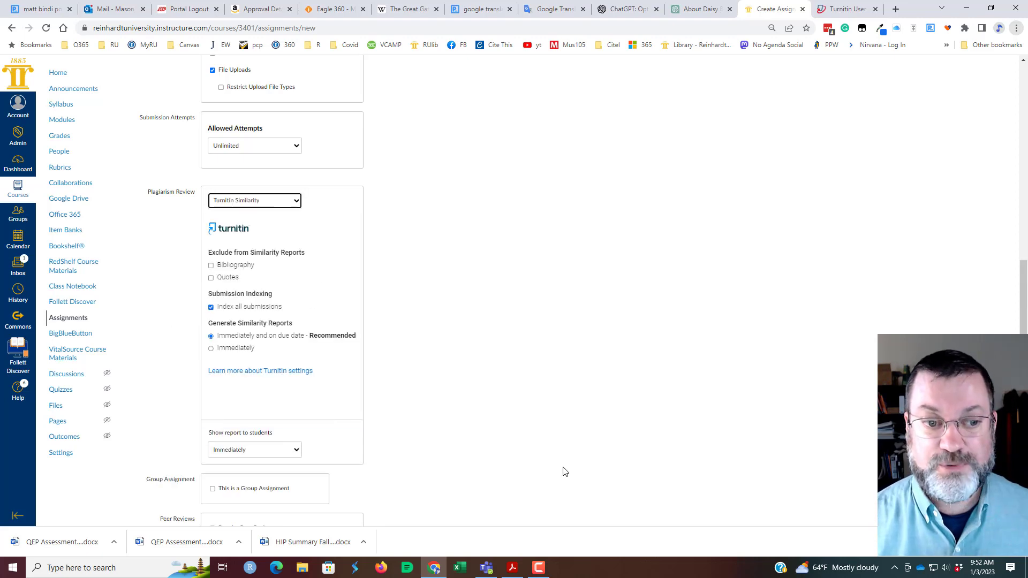
scroll(565, 472, up, 3)
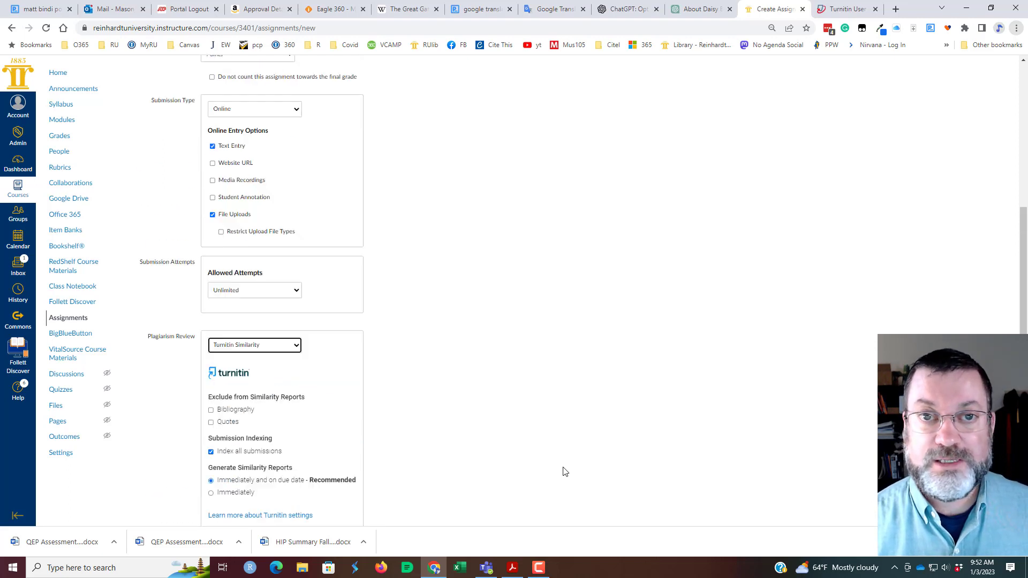